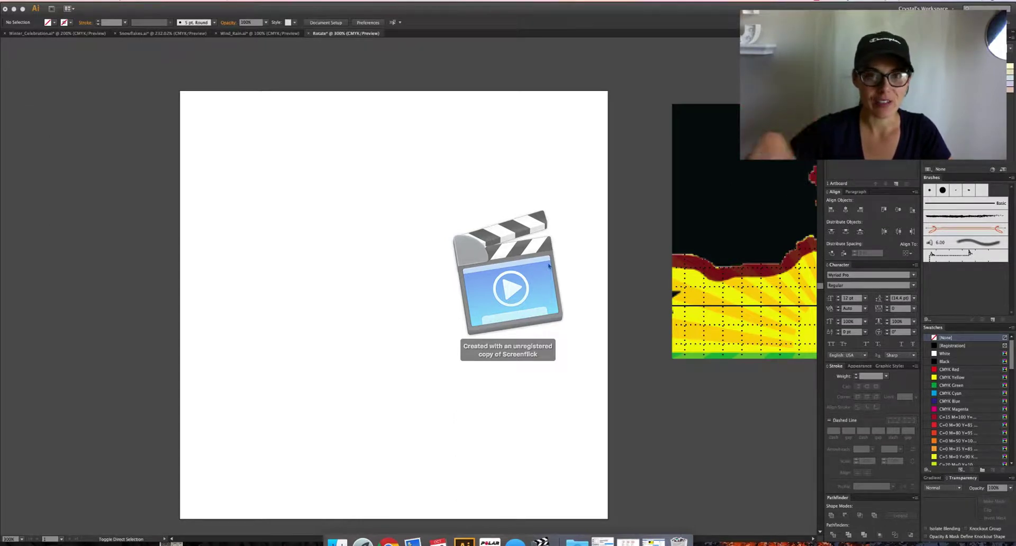
- Show the Tools panel and pan between the sunburst reference and the blank artboard
key(Tab)
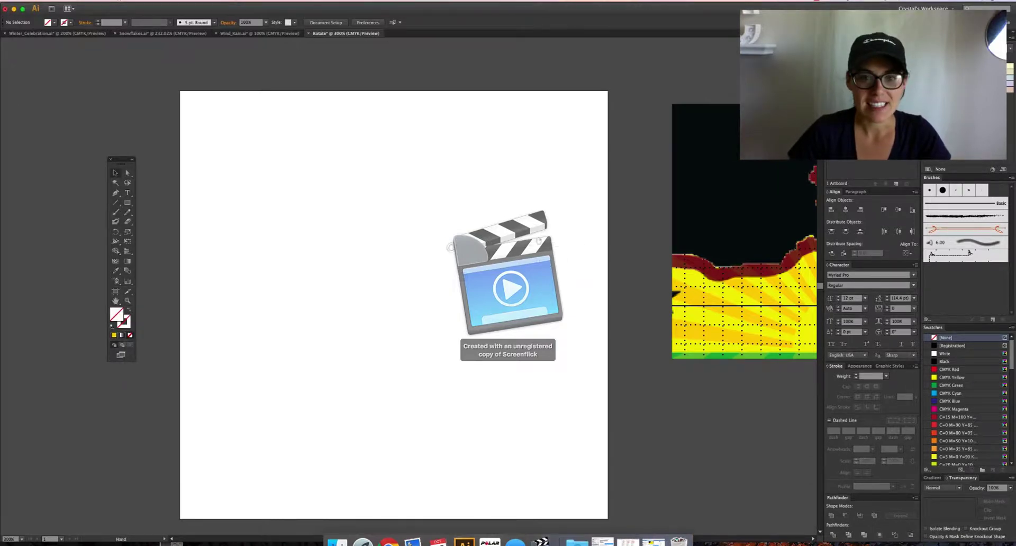
drag(555, 245, 310, 223)
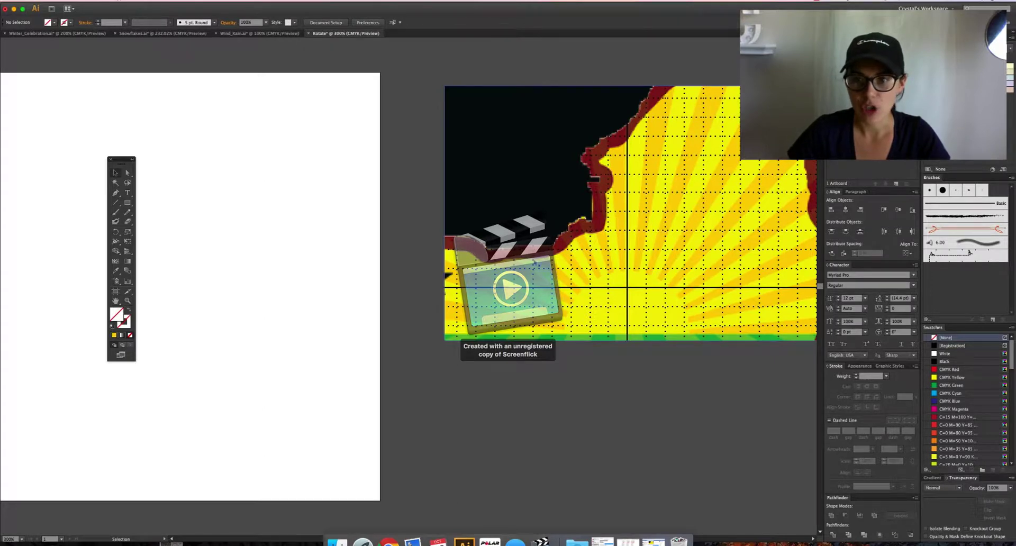
drag(303, 372, 422, 379)
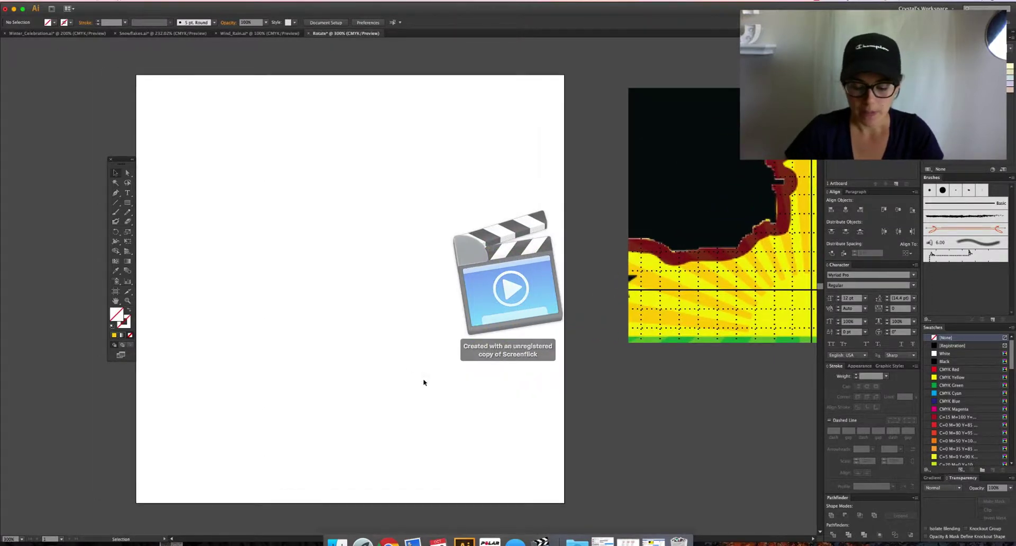
- Draw a circle on the artboard's left and fill it with yellow sampled from the reference
key(l)
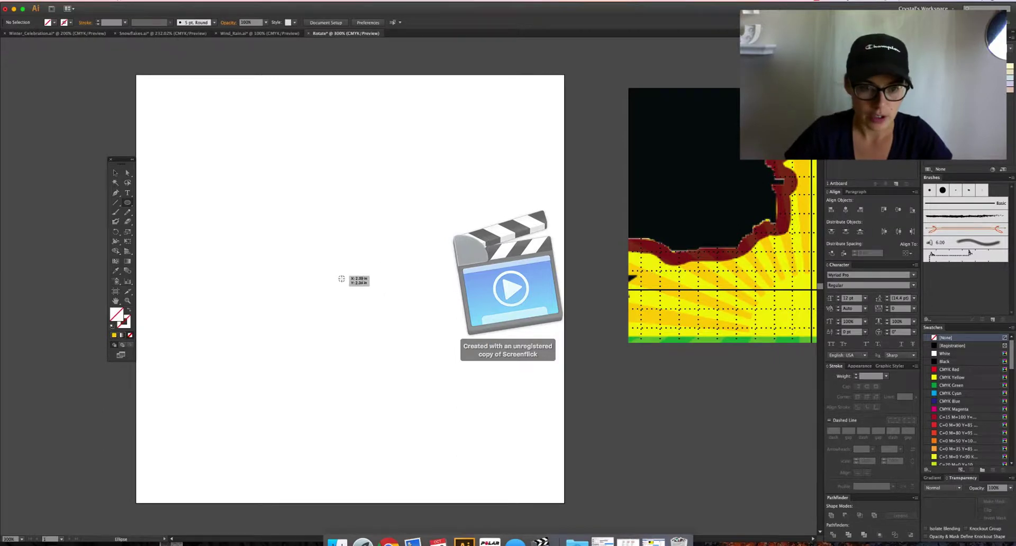
drag(342, 280, 390, 313)
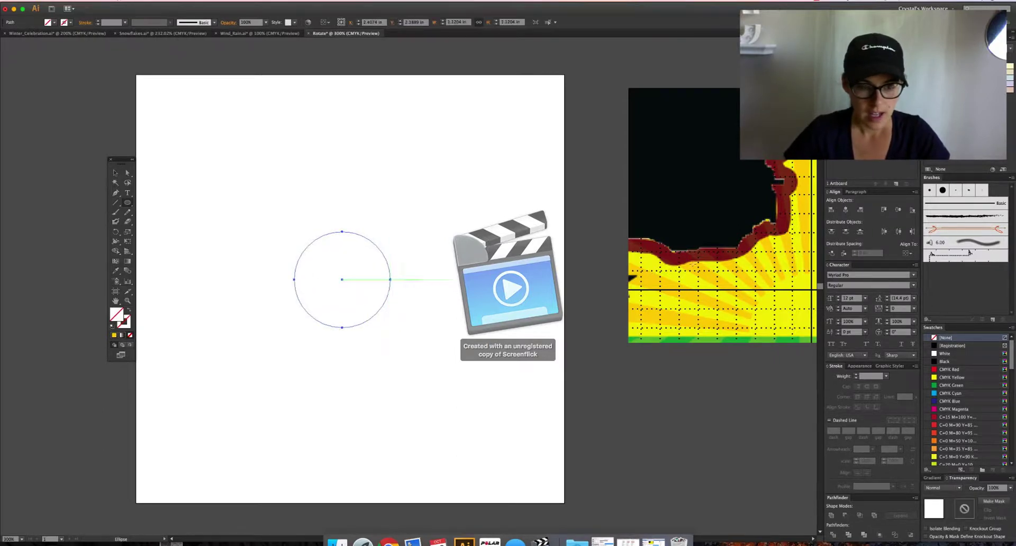
key(i)
click(799, 294)
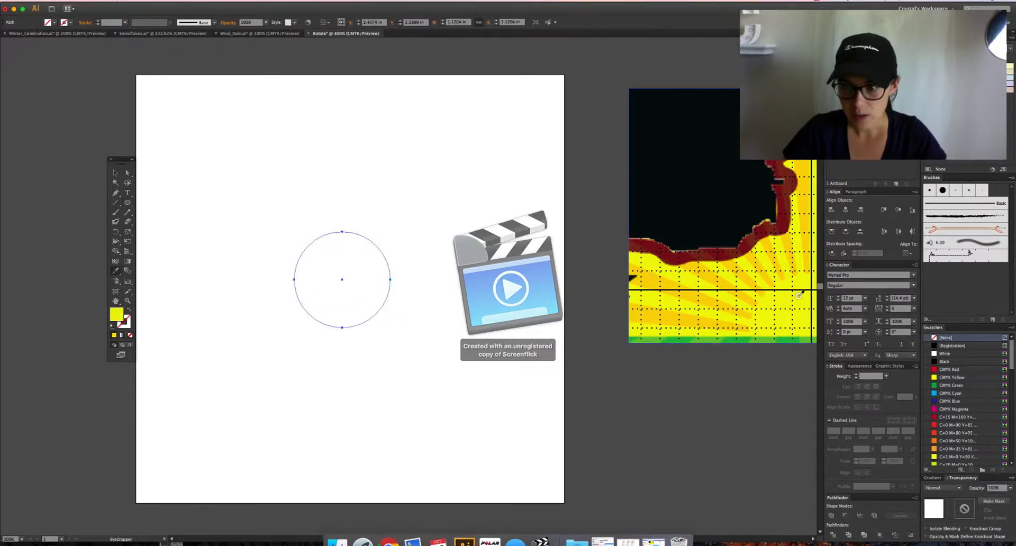
key(v)
scroll(411, 300, right, 3)
scroll(411, 300, up, 1)
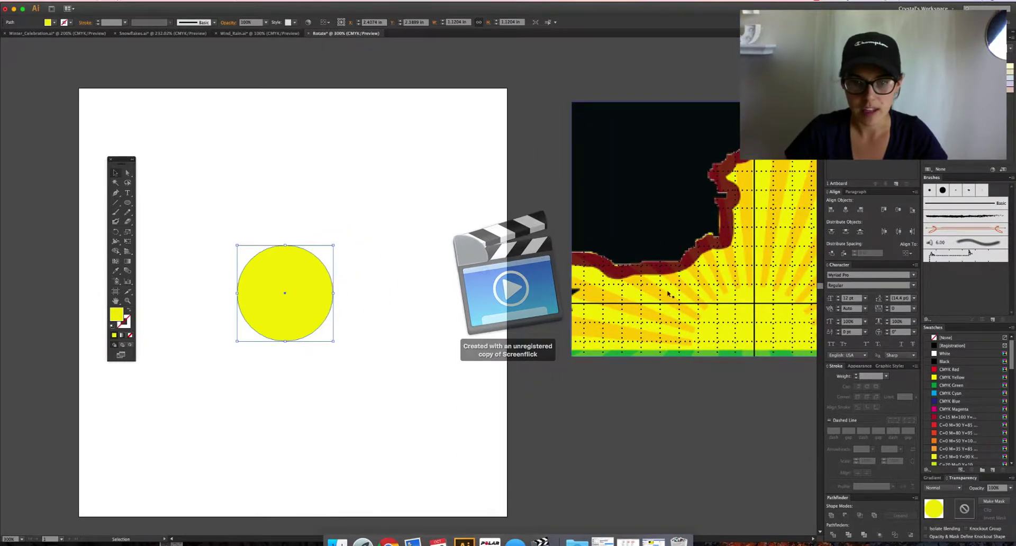
- Draw a tall thin rectangle in the reference's orange-yellow ray colour and place it over the reference rays
click(412, 301)
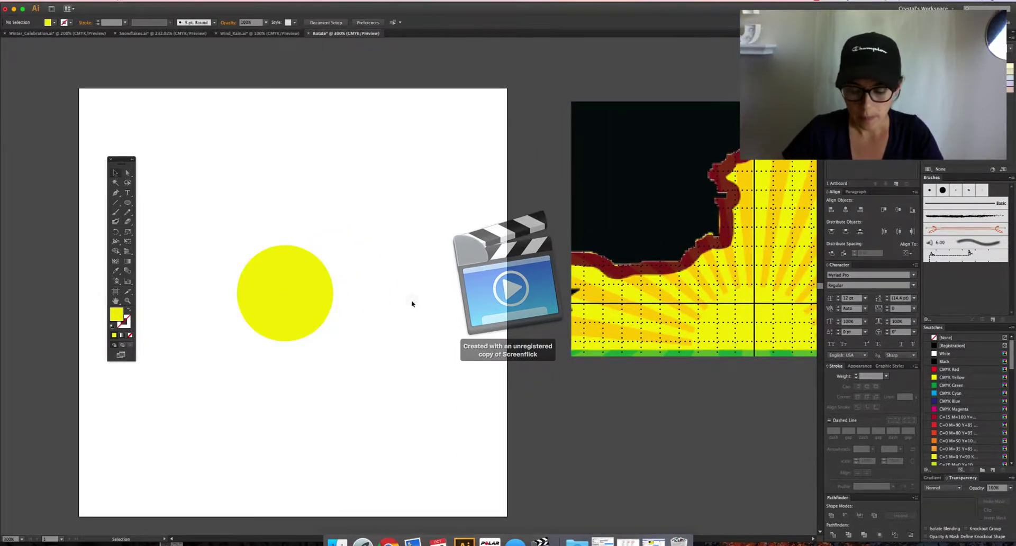
key(m)
scroll(349, 301, right, 5)
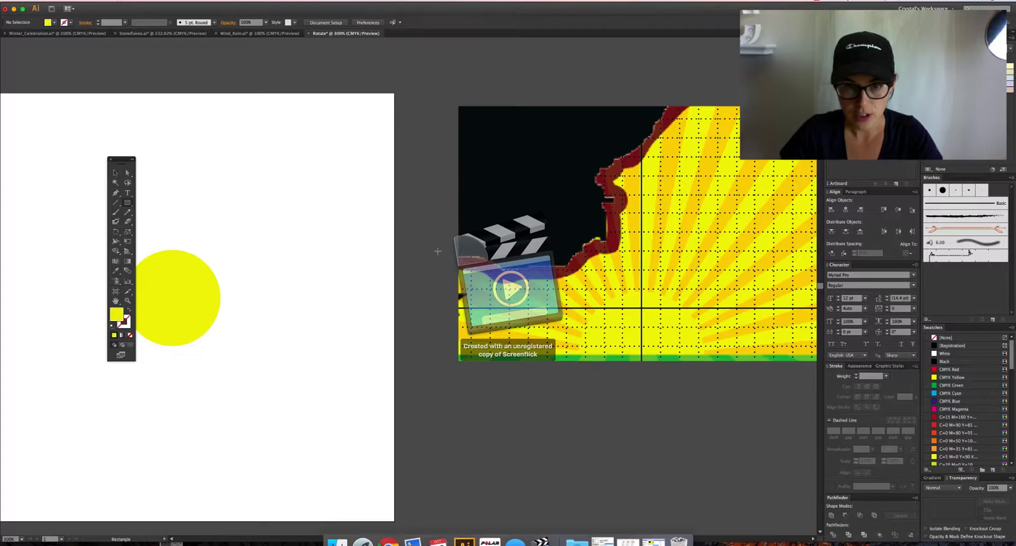
mouse_move(316, 123)
mouse_down()
mouse_move(332, 157)
mouse_move(334, 299)
mouse_up()
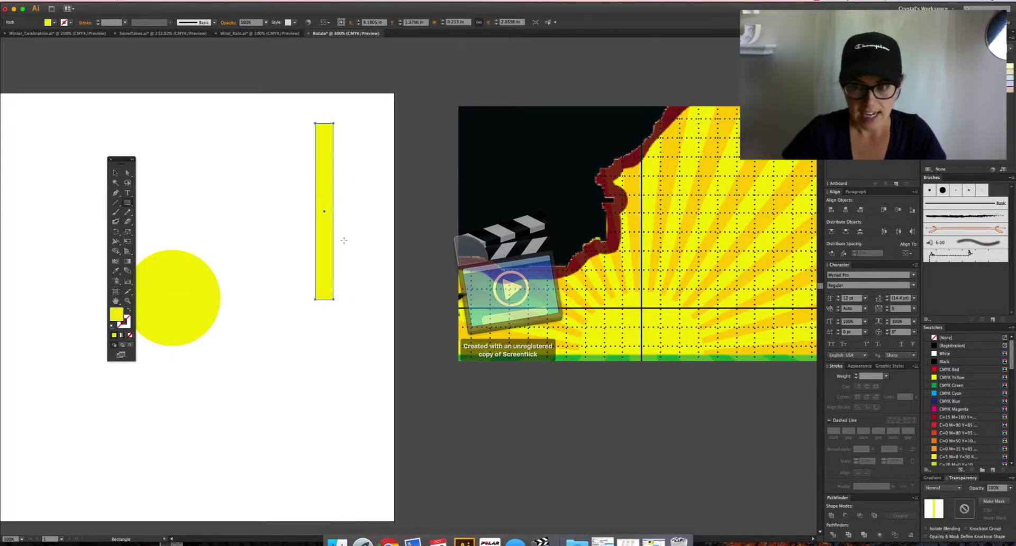
key(i)
click(671, 182)
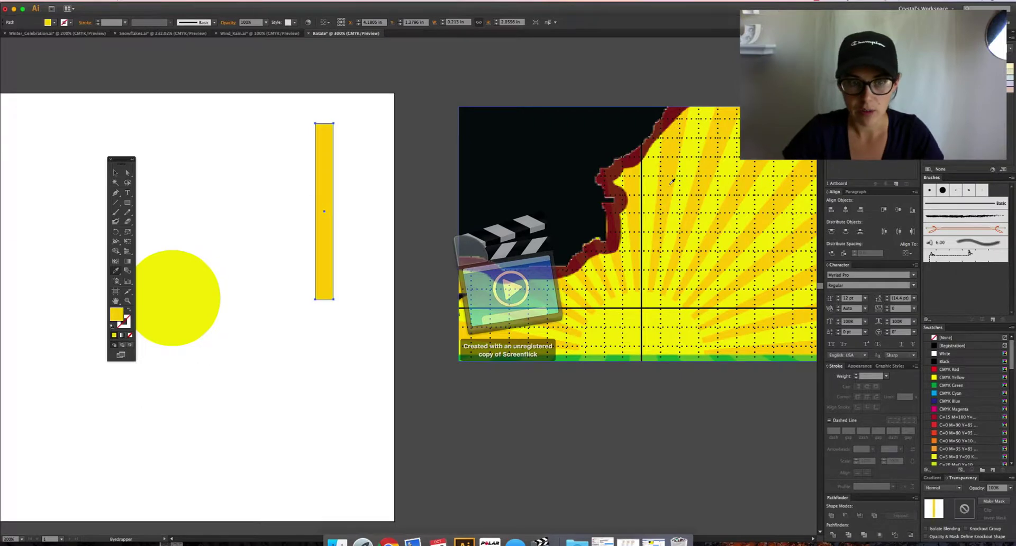
key(v)
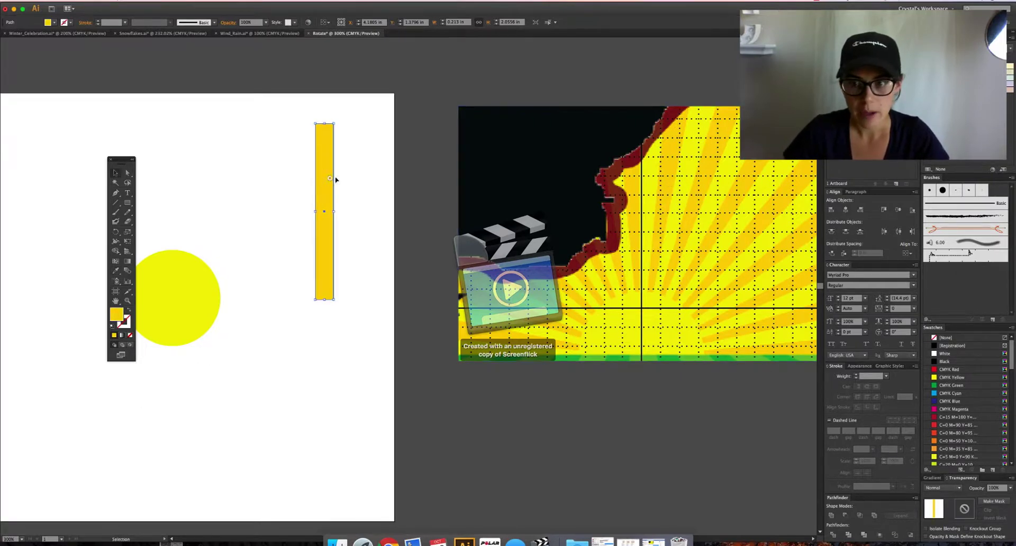
drag(335, 179, 653, 173)
- Taper the rectangle's anchors into a wedge, narrow at the bottom and wide at the top
scroll(653, 174, right, 10)
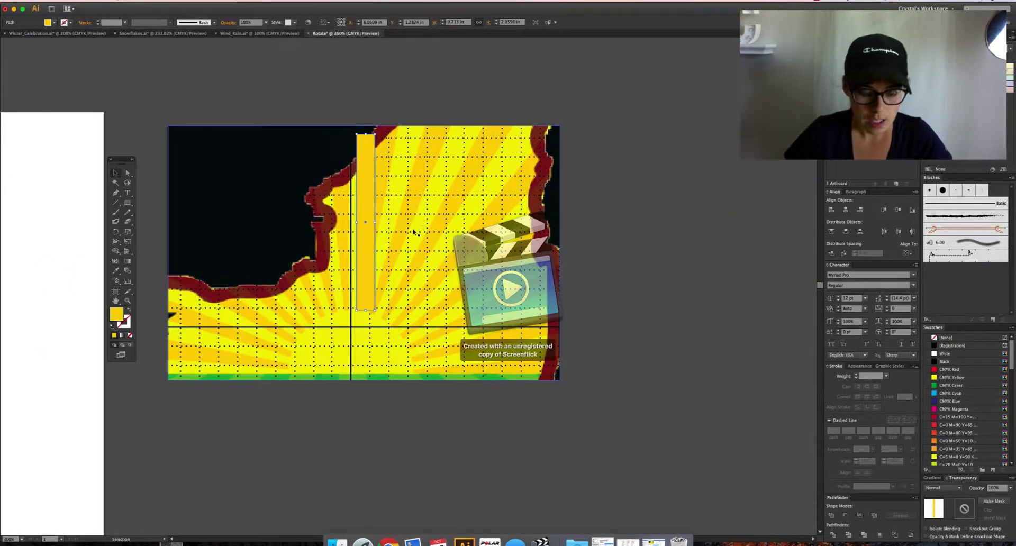
key(a)
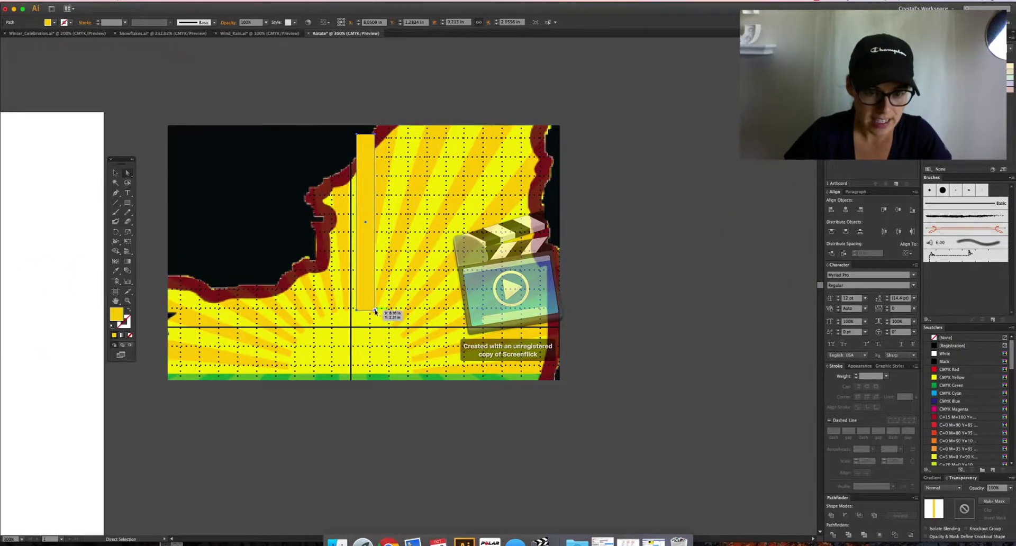
drag(375, 311, 363, 312)
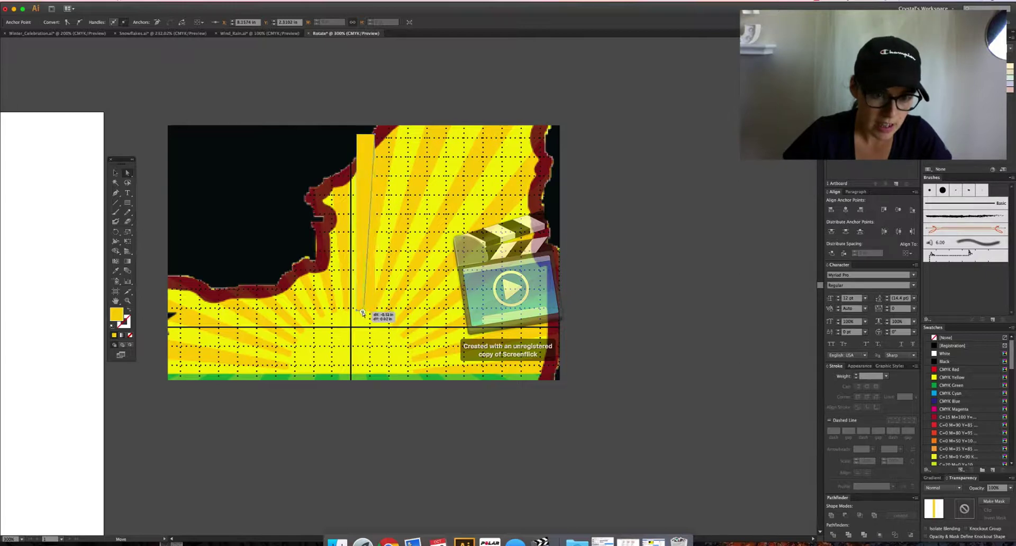
drag(374, 134, 378, 109)
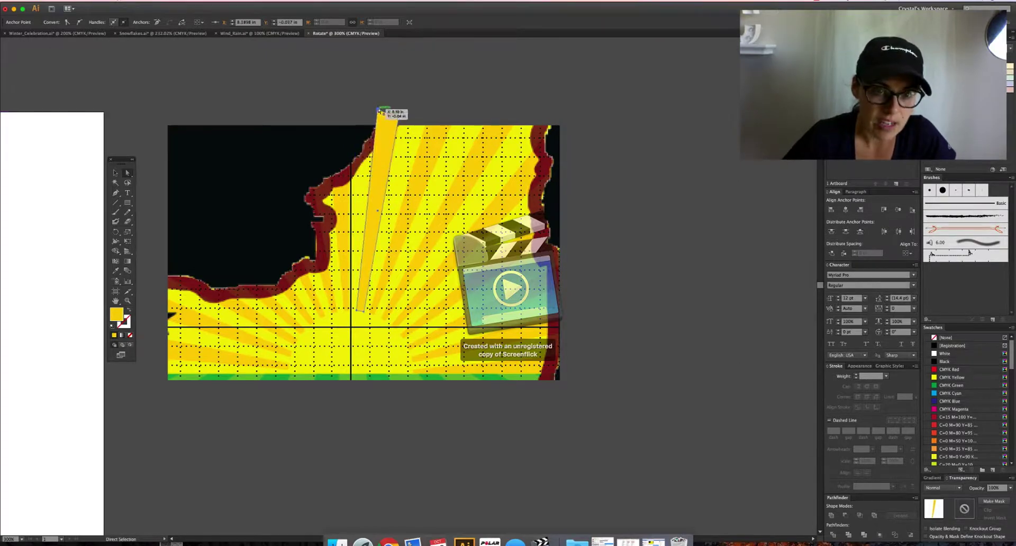
mouse_move(398, 119)
mouse_down()
mouse_move(390, 111)
mouse_move(401, 109)
mouse_up()
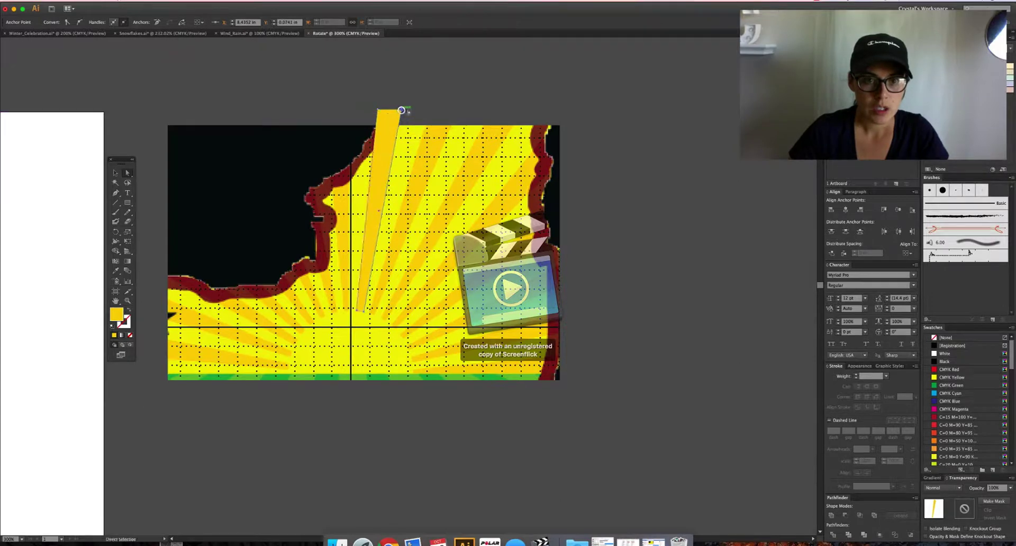
key(v)
drag(386, 162, 289, 170)
- Move the ray above the circle, rotate it about 6° upright, and zoom to 600%
drag(295, 197, 408, 217)
scroll(466, 249, left, 5)
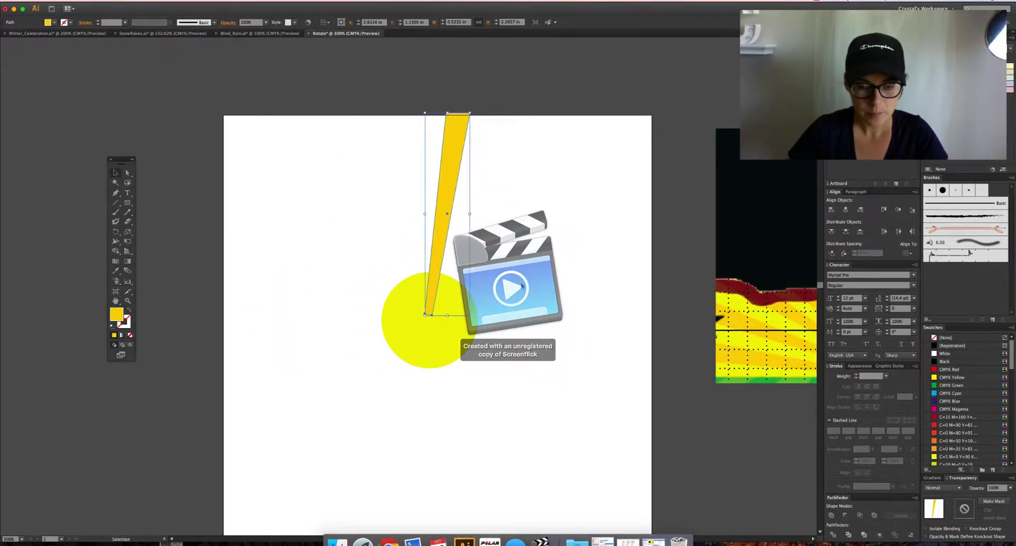
key(r)
drag(468, 198, 558, 269)
key(super+equal)
key(super+equal)
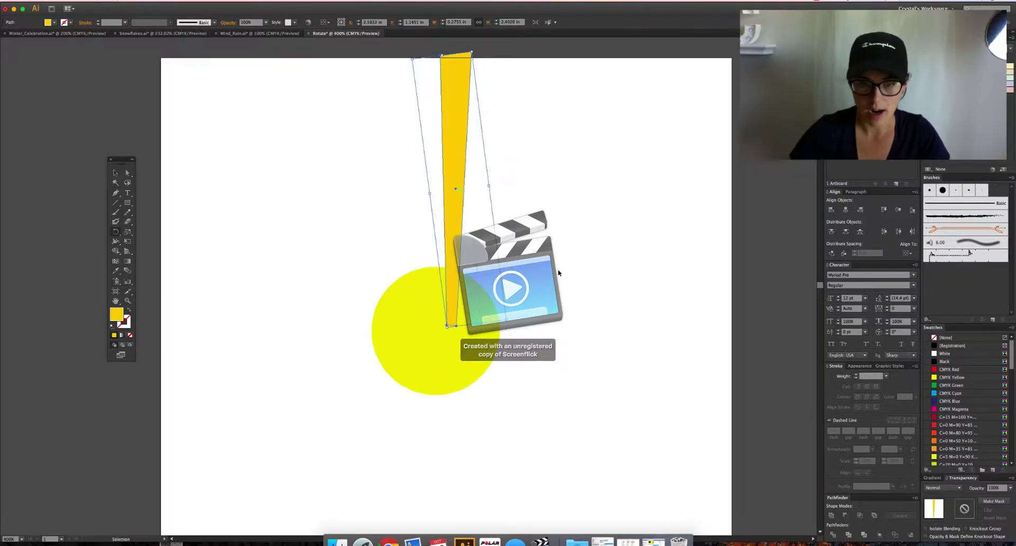
- Show the rulers and line up a horizontal guide with the yellow circle's centre
key(super+r)
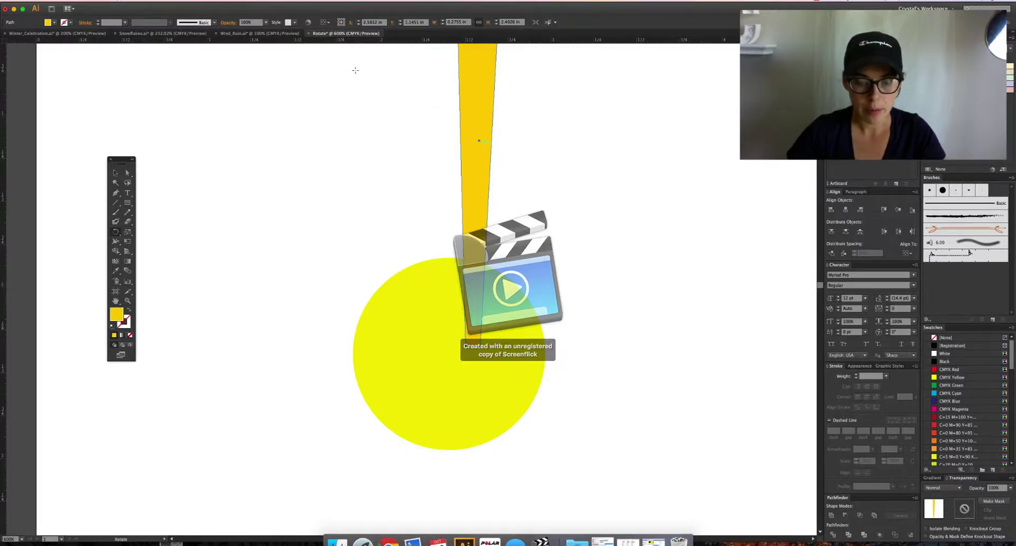
drag(377, 43, 369, 362)
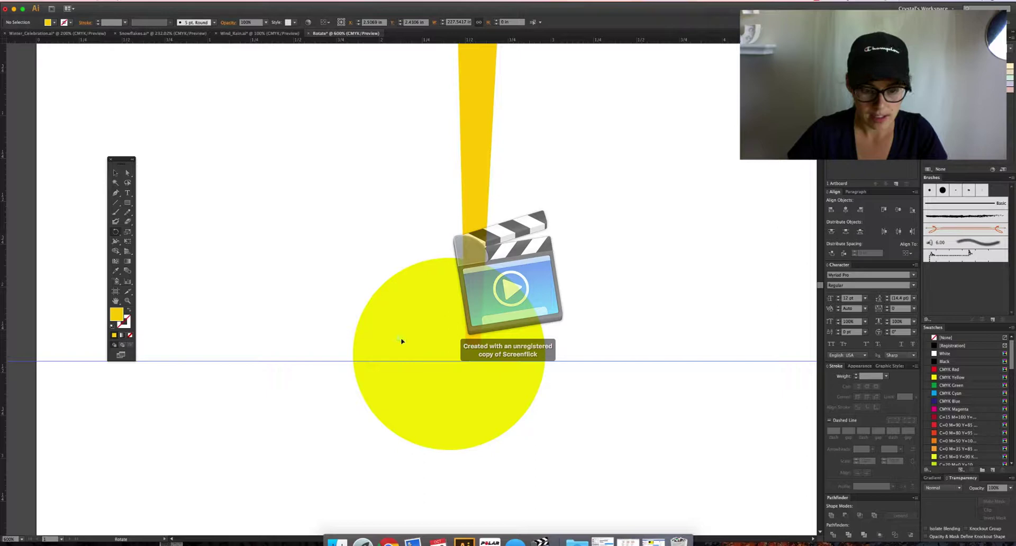
key(v)
click(399, 339)
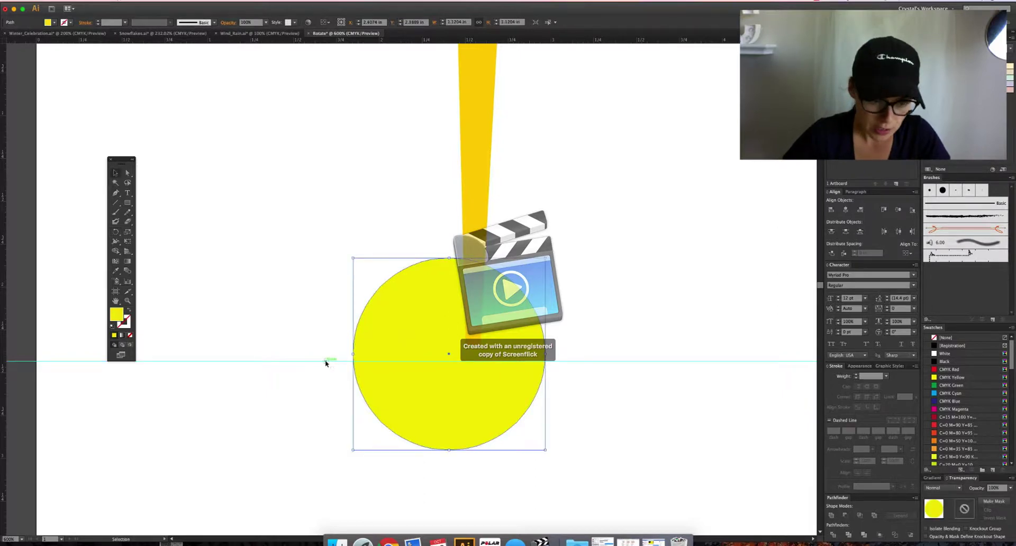
drag(325, 363, 326, 354)
click(360, 365)
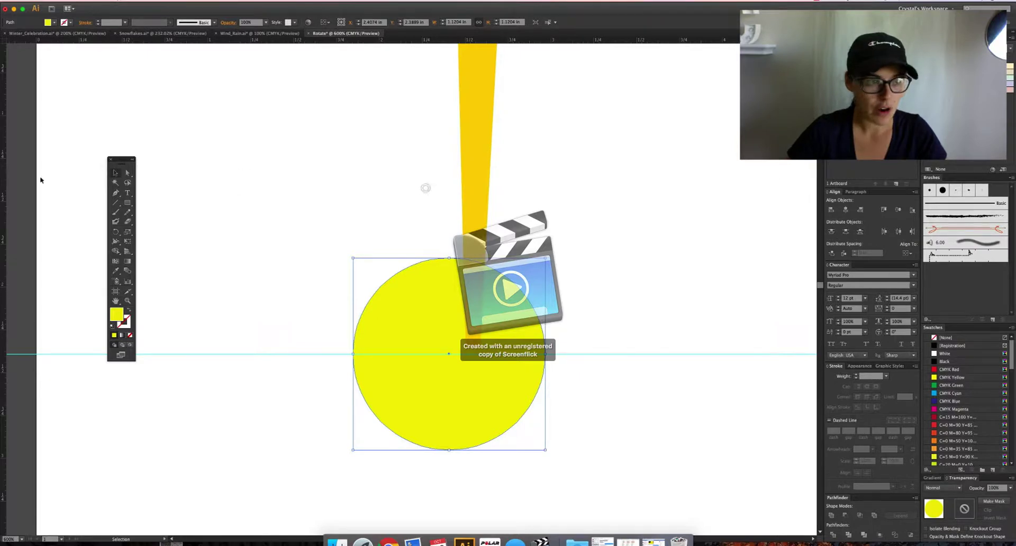
- Add a vertical guide through the circle's centre and shift the beam left toward it
drag(4, 180, 449, 210)
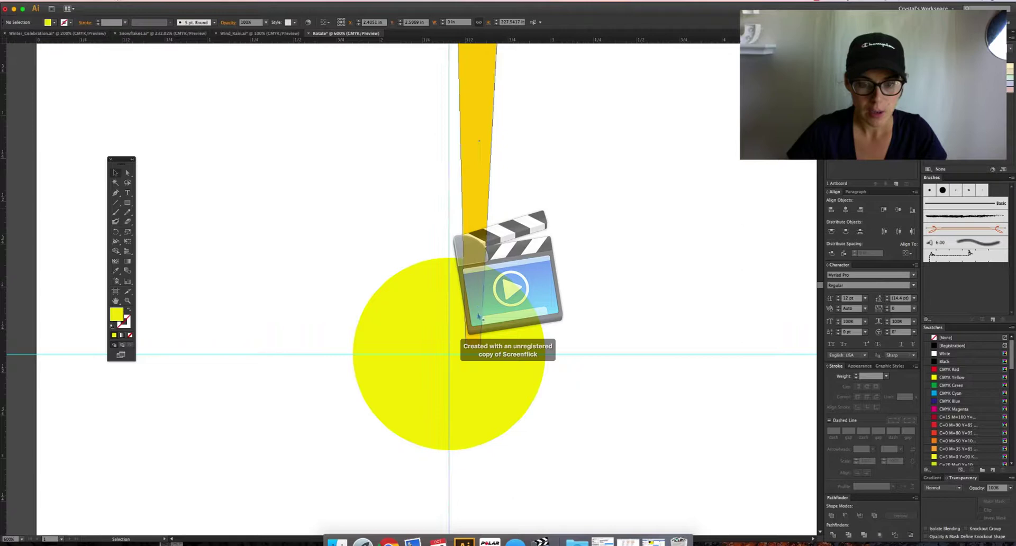
click(465, 368)
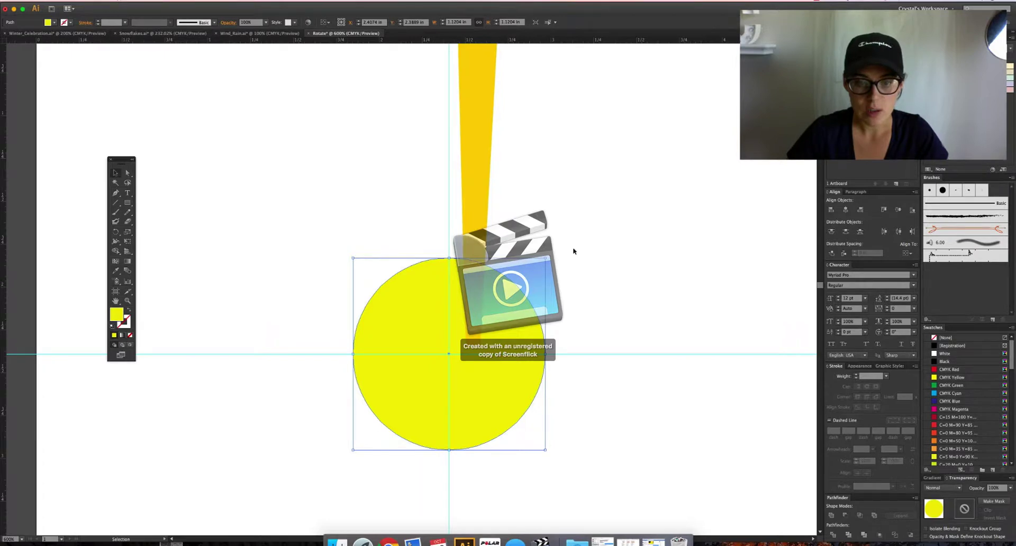
click(649, 286)
mouse_move(474, 185)
mouse_down()
mouse_move(478, 177)
mouse_move(461, 187)
mouse_up()
- Move the beam's bottom-left anchor onto the centre guide so the beam tapers to a point
key(a)
drag(431, 345, 512, 404)
key(z)
key(a)
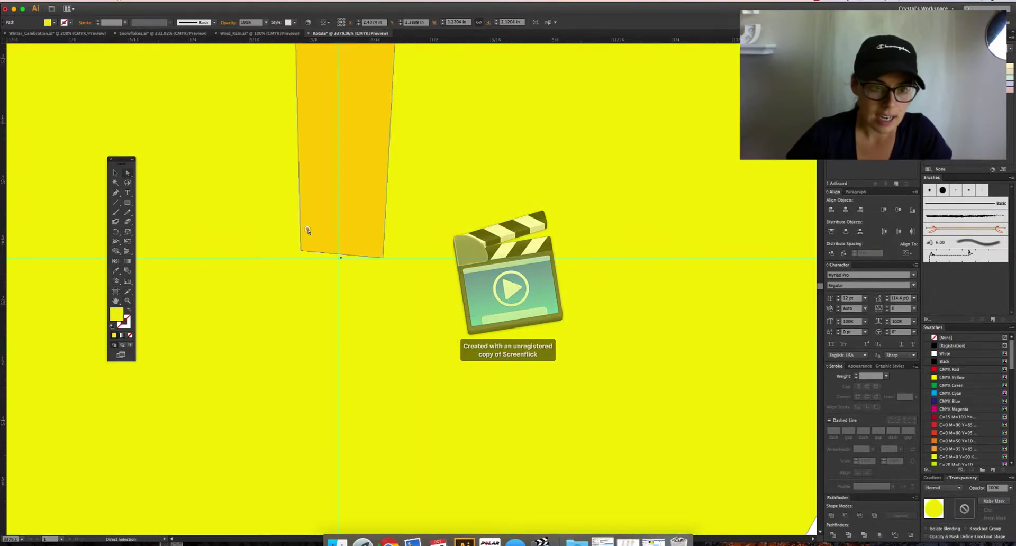
click(300, 250)
drag(300, 250, 301, 259)
key(v)
key(super+minus)
key(super+minus)
key(super+minus)
key(super+minus)
key(super+minus)
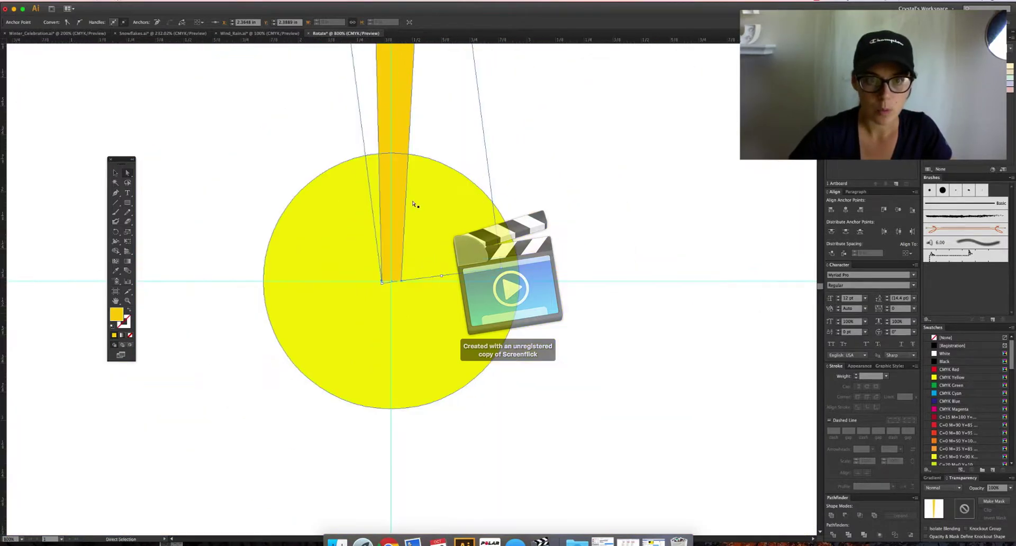
drag(410, 202, 467, 390)
scroll(466, 390, up, 5)
- Shift the beam's top corners slightly left and level its wide top edge
key(a)
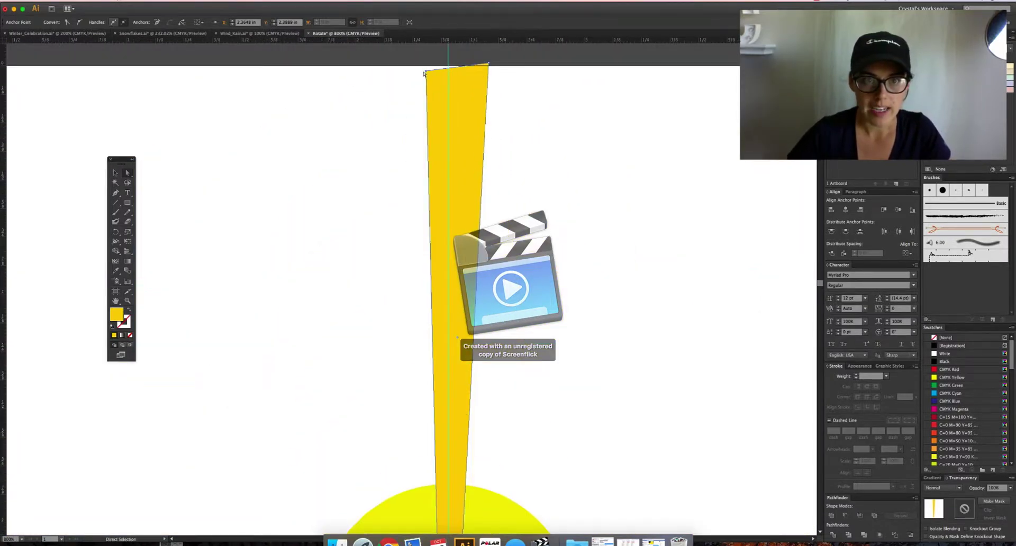
click(425, 71)
click(489, 64)
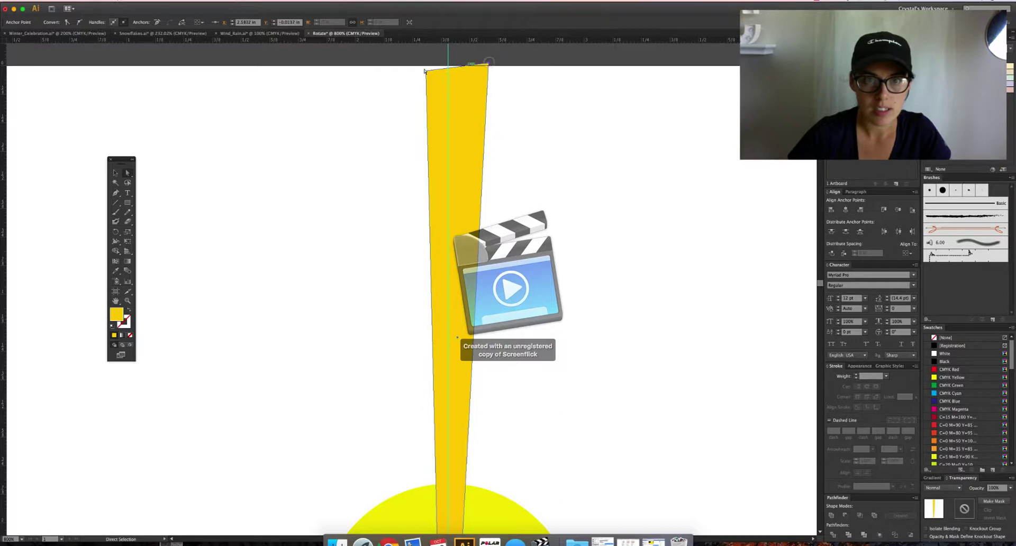
shift+click(426, 71)
drag(426, 71, 417, 65)
drag(479, 62, 479, 66)
key(v)
click(520, 246)
key(ctrl+minus)
key(ctrl+minus)
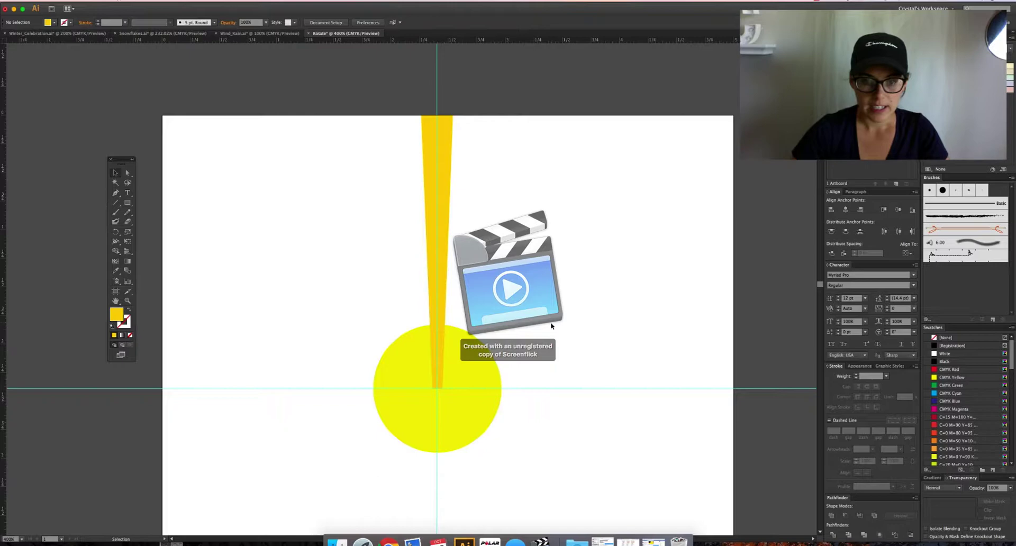
- Make a copy of the beam rotated 12° about the circle's centre via the Rotate dialog
click(445, 151)
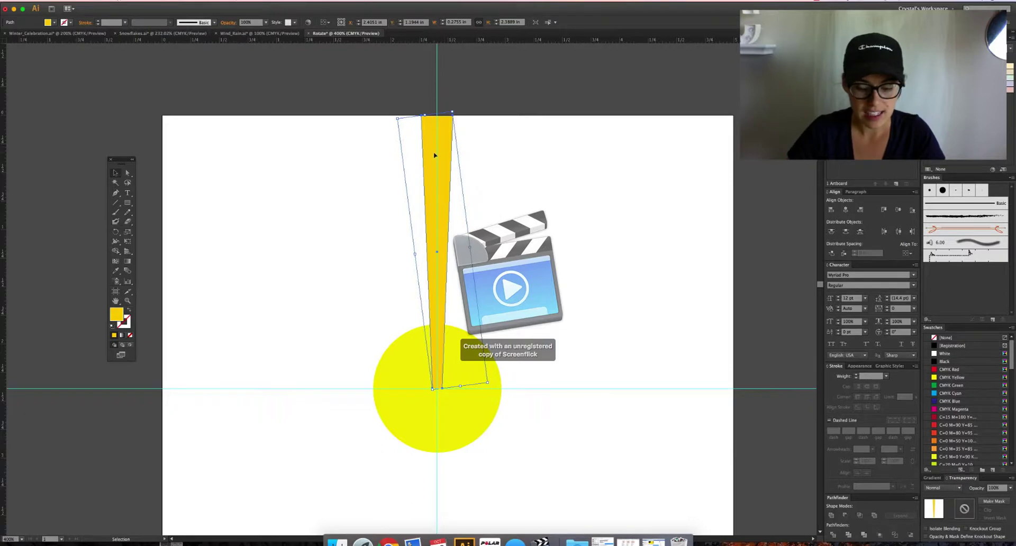
key(r)
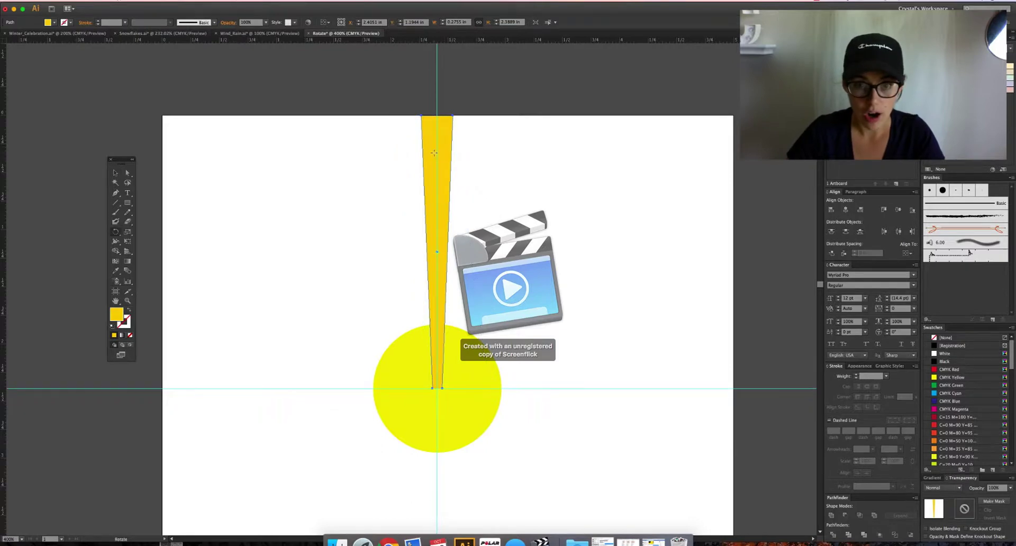
alt+click(436, 388)
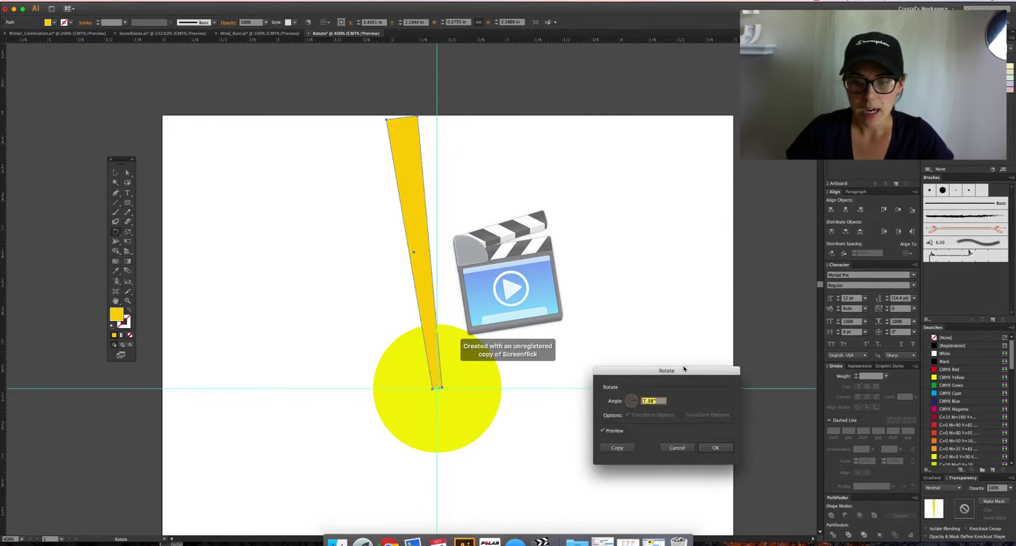
drag(689, 376, 639, 259)
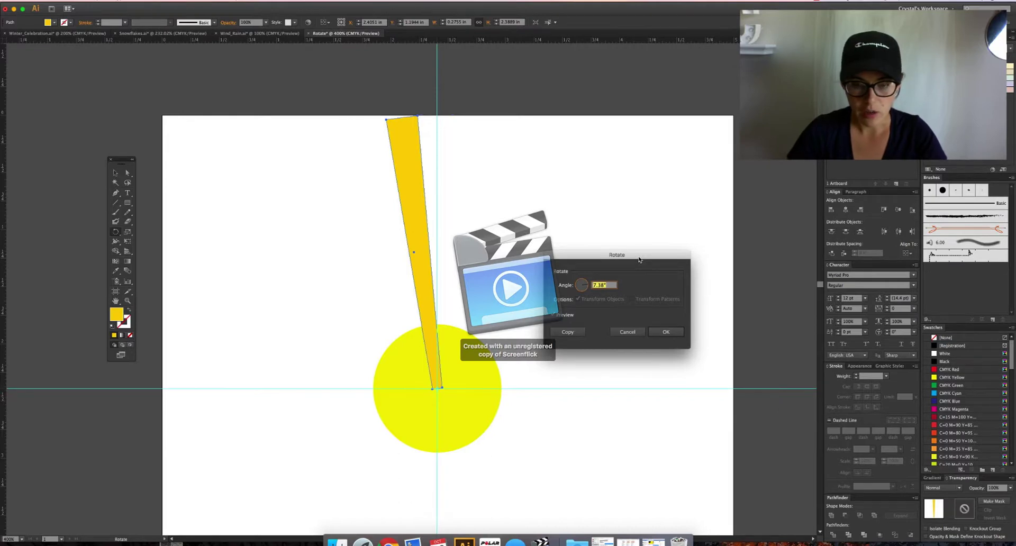
text(15)
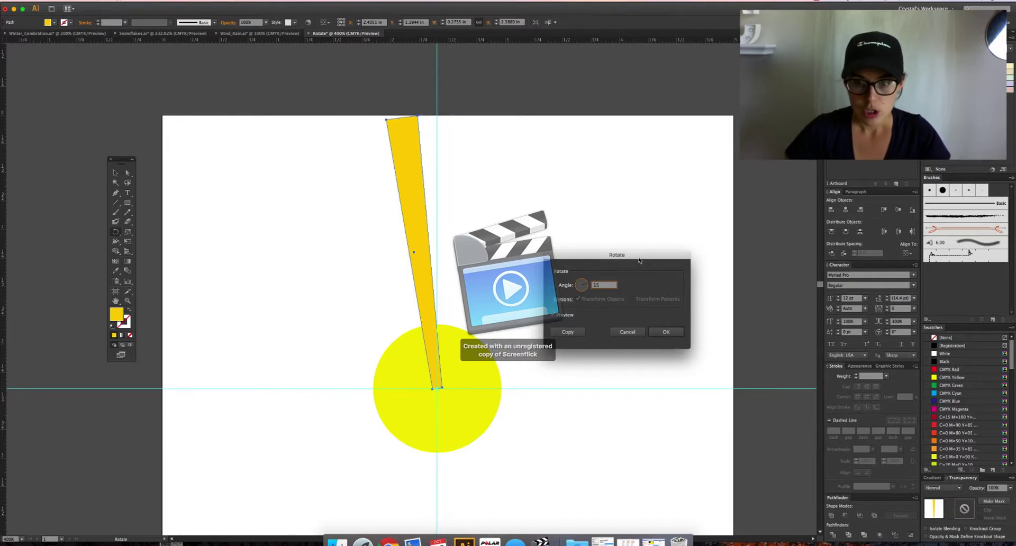
click(554, 316)
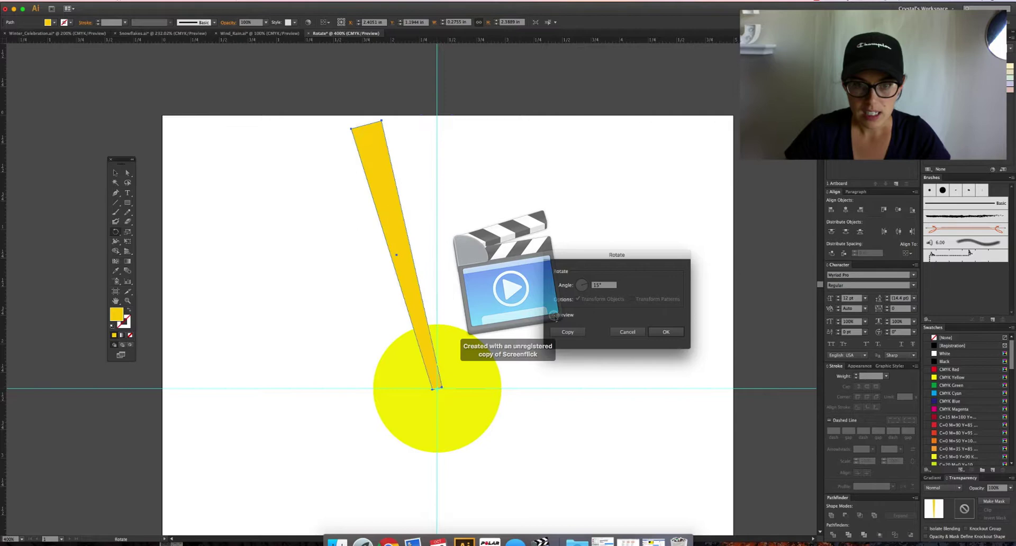
double_click(597, 286)
text(12)
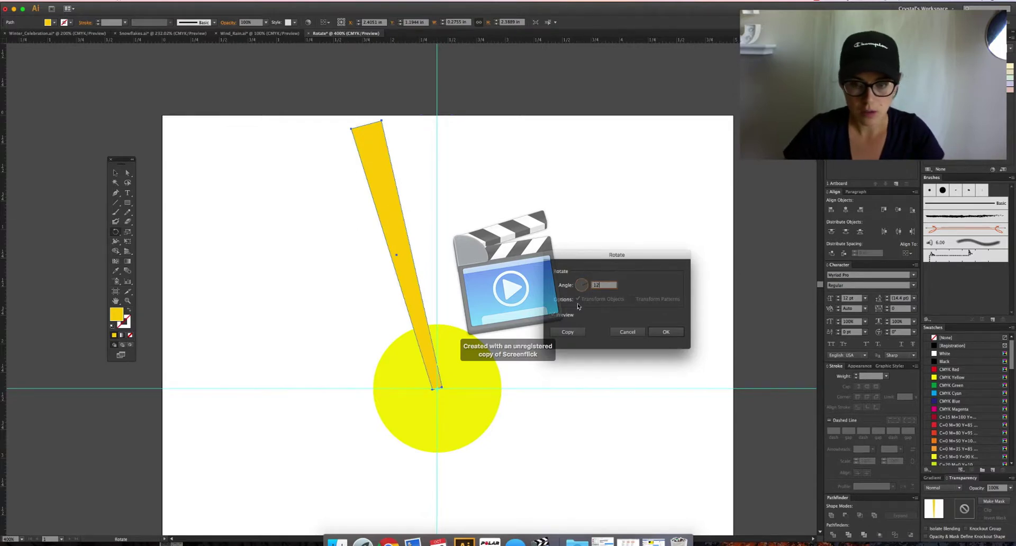
click(553, 315)
click(552, 315)
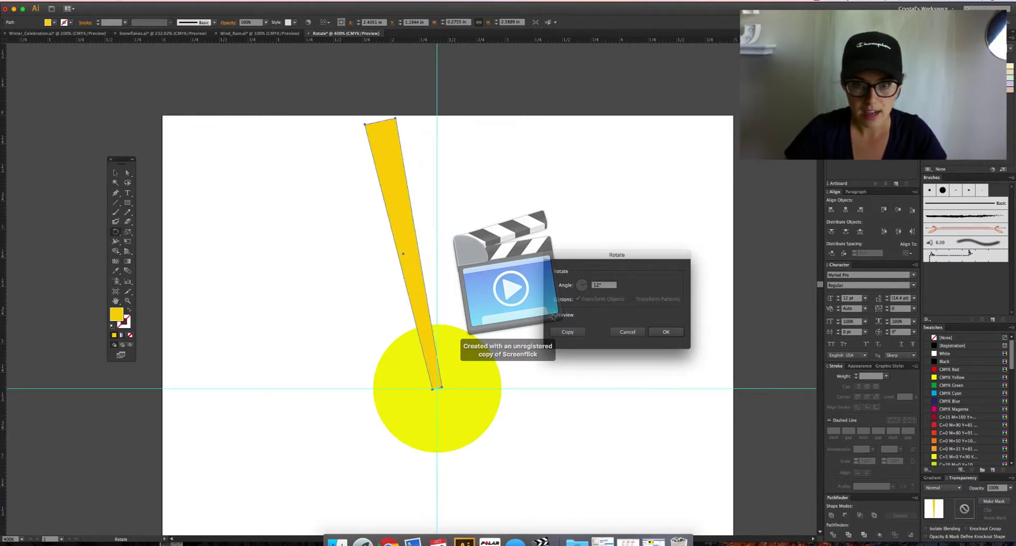
click(575, 332)
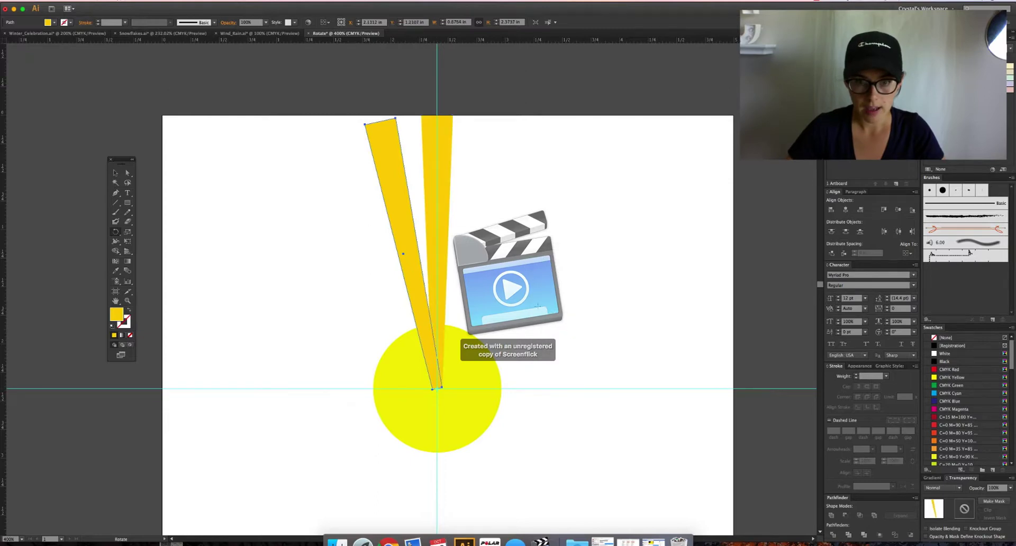
- Repeat the 12° rotated copy with Cmd+D five more times to ring the centre with rays
key(v)
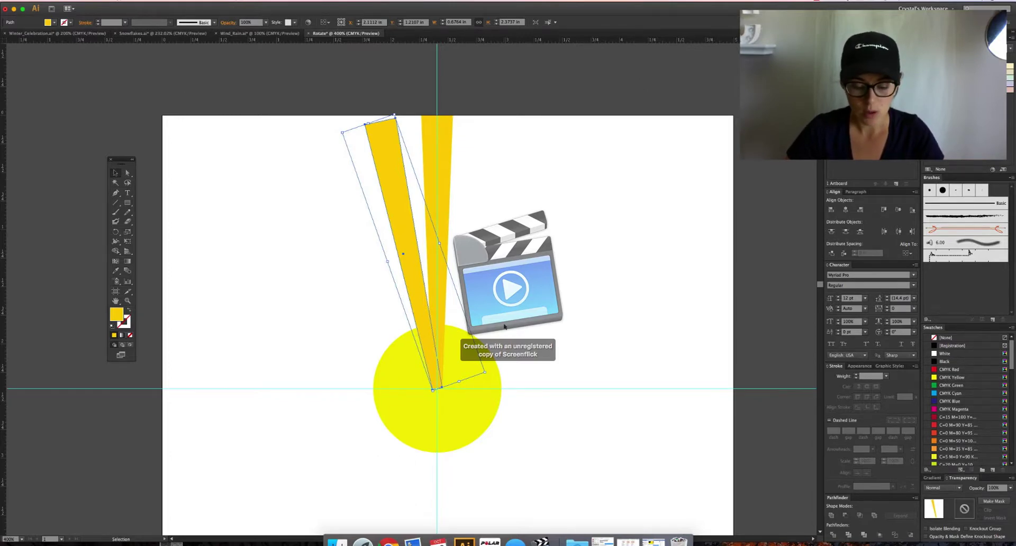
key(super+d)
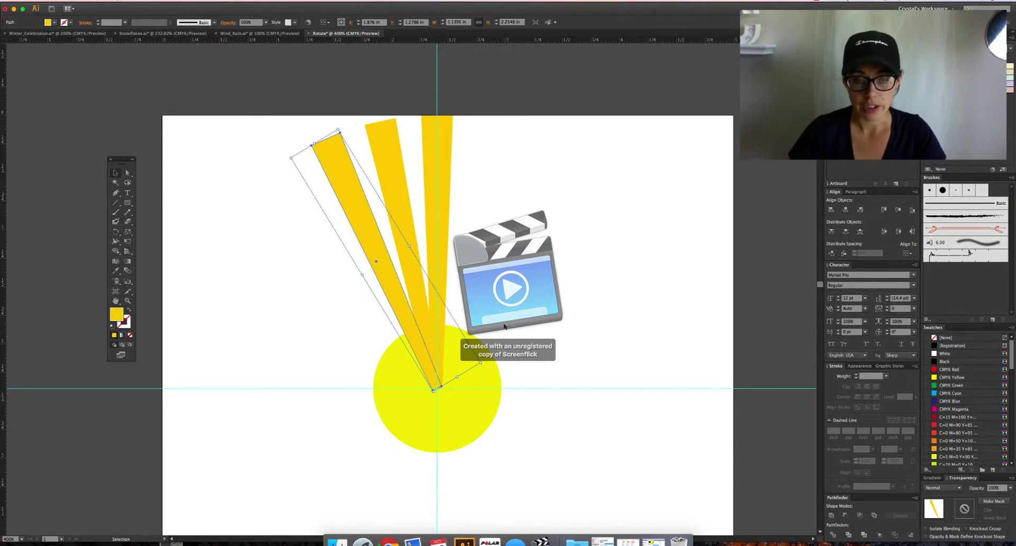
key(super+d)
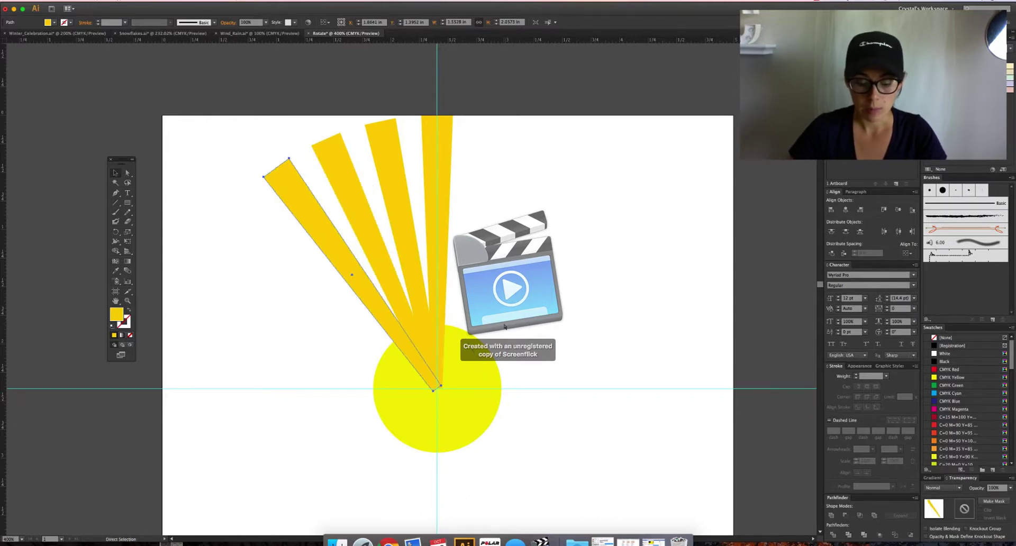
key(super+d)
key(super+d)
key(super+d)
key(super+d)
key(super+d)
key(super+d)
key(super+d)
key(super+d)
key(super+d)
key(super+d)
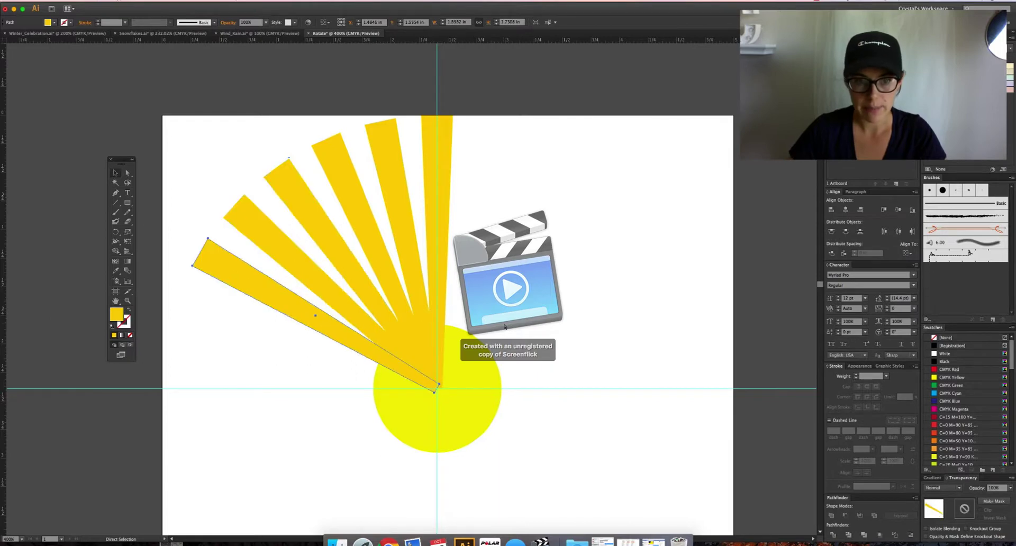
key(super+d)
key(super+d)
key(super+d)
key(super+d)
key(super+d)
key(super+d)
key(super+d)
key(super+d)
key(super+d)
key(super+d)
key(super+d)
key(super+d)
key(super+d)
key(super+d)
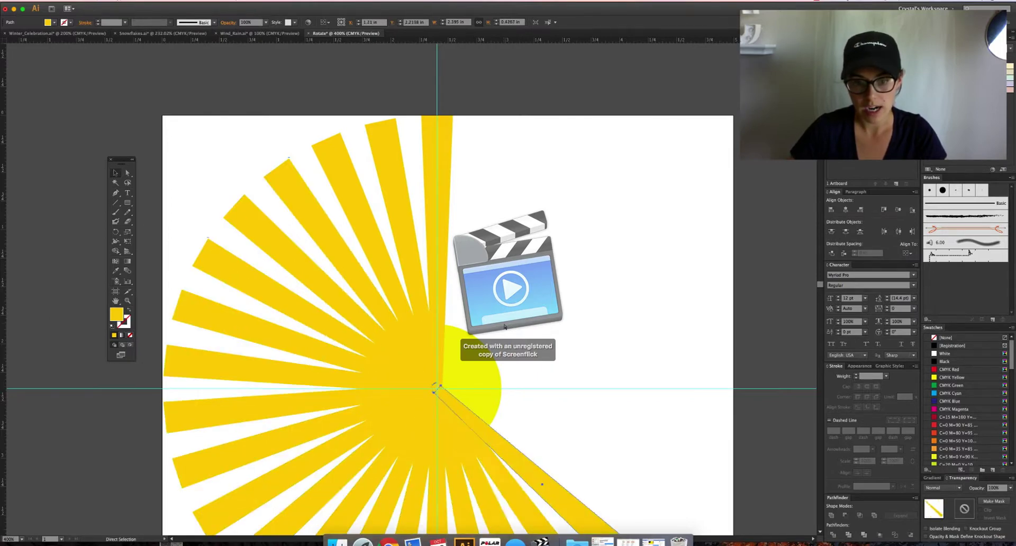
key(super+d)
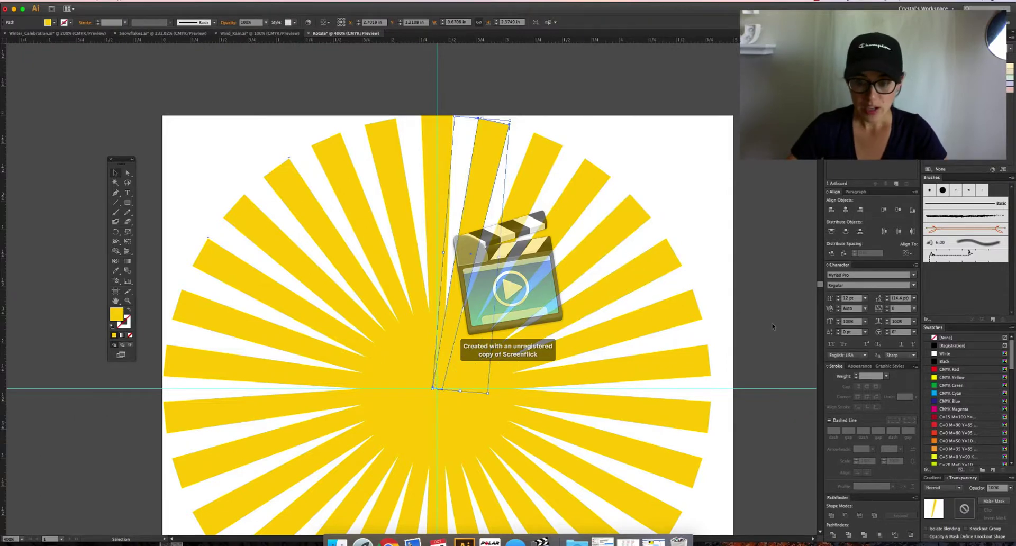
- Select all the sunburst rays and place a yellow sun circle at their centre
key(super+minus)
scroll(627, 311, down, 1)
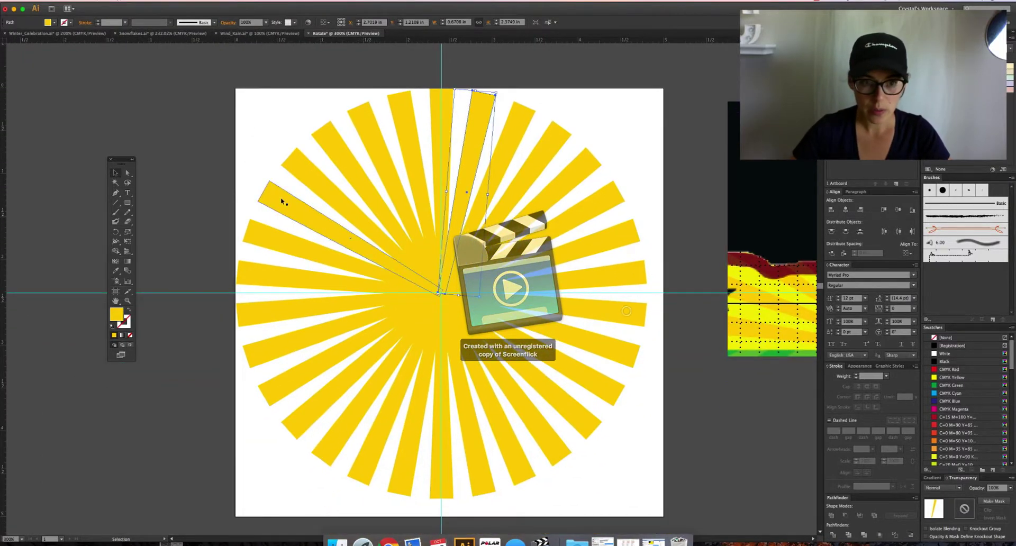
drag(259, 144, 594, 430)
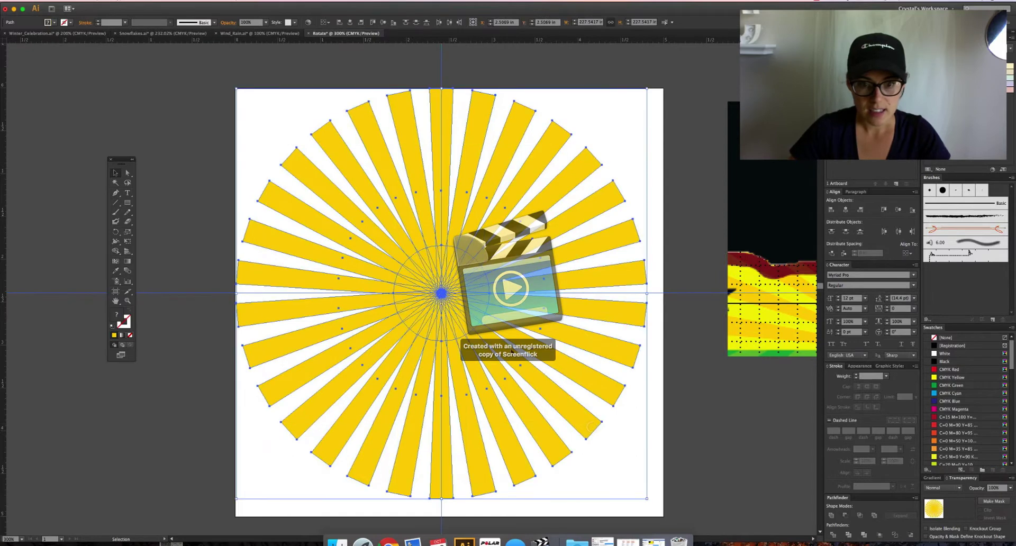
click(662, 295)
key(a)
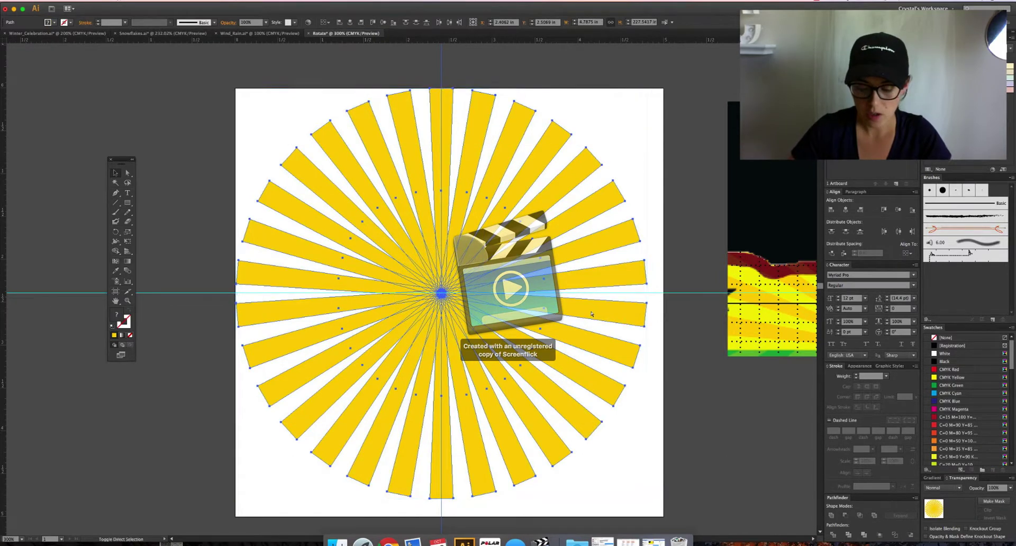
key(v)
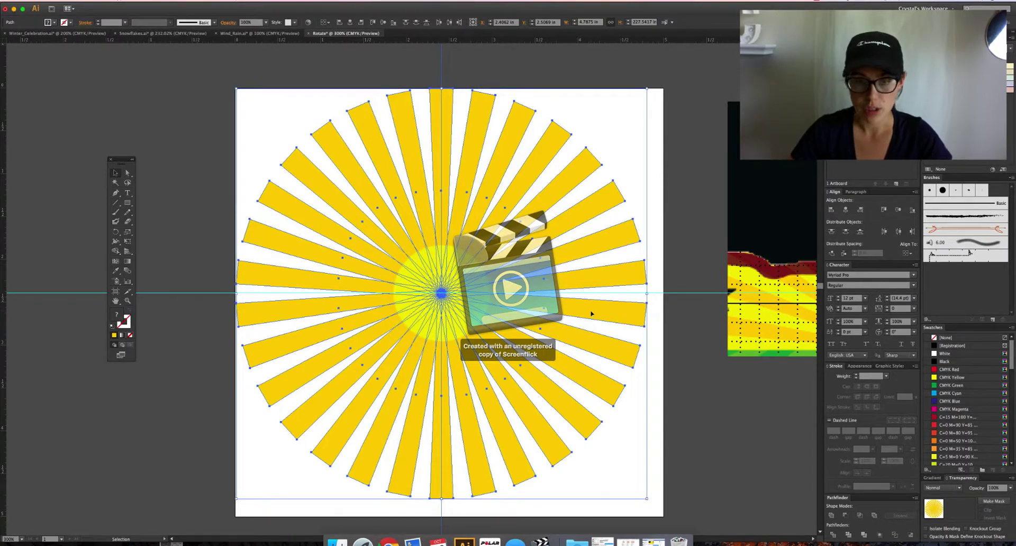
key(ctrl+z)
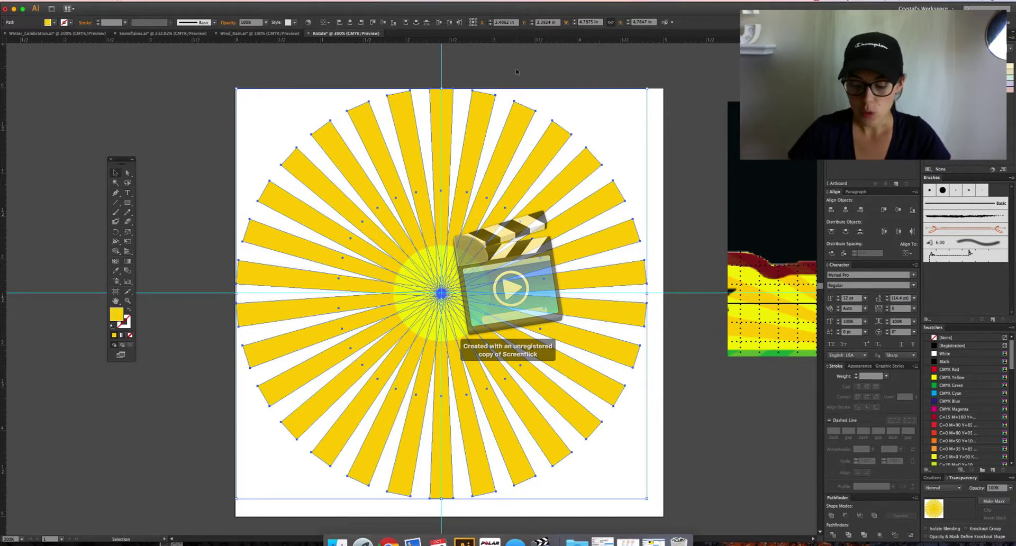
- Deselect everything and pan the artboard left to compare it with the reference
click(545, 65)
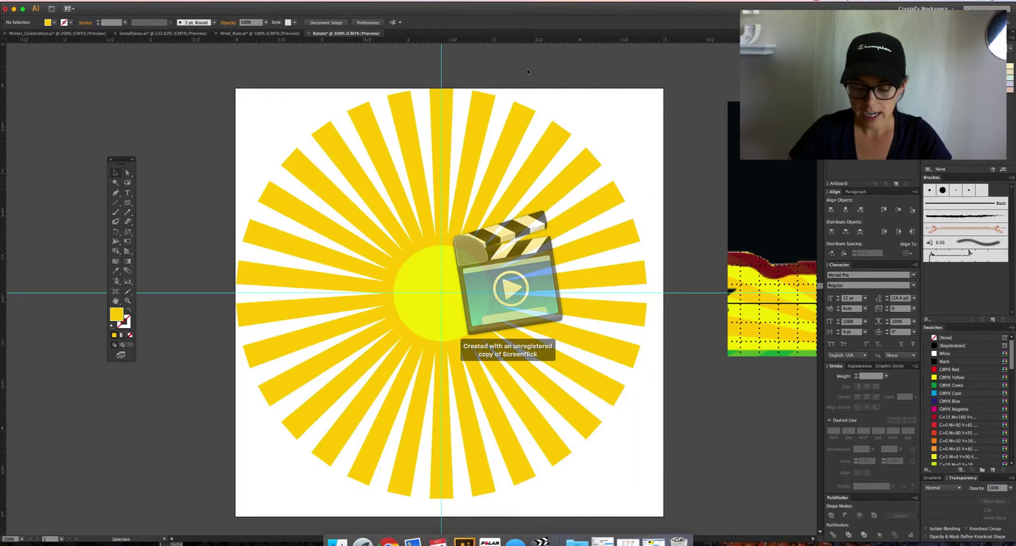
click(453, 65)
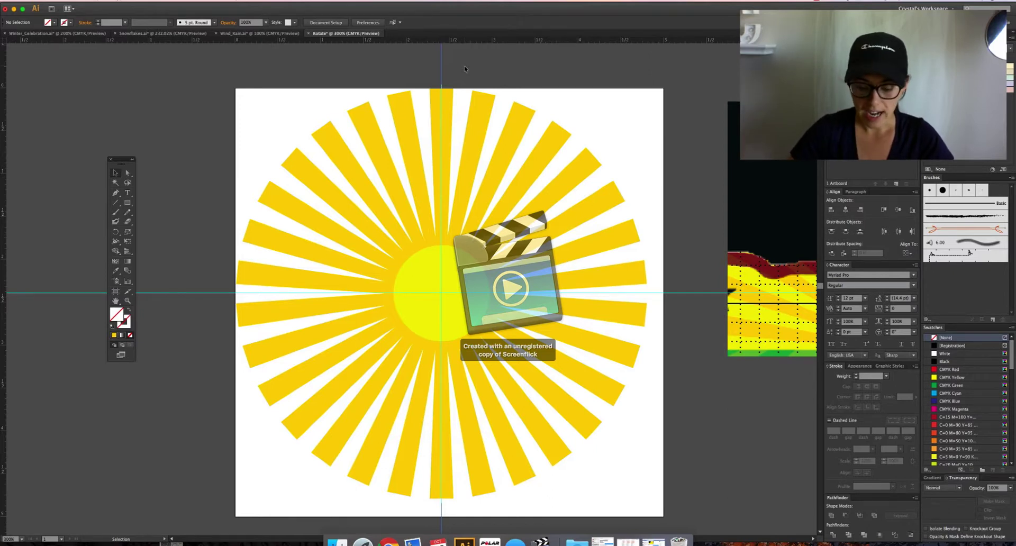
key(v)
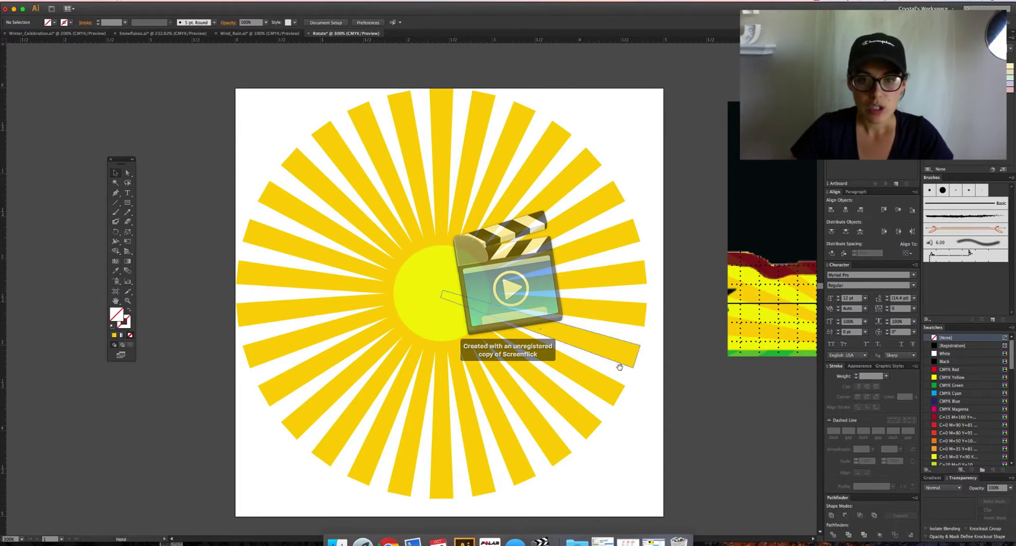
key(space)
drag(617, 356, 505, 357)
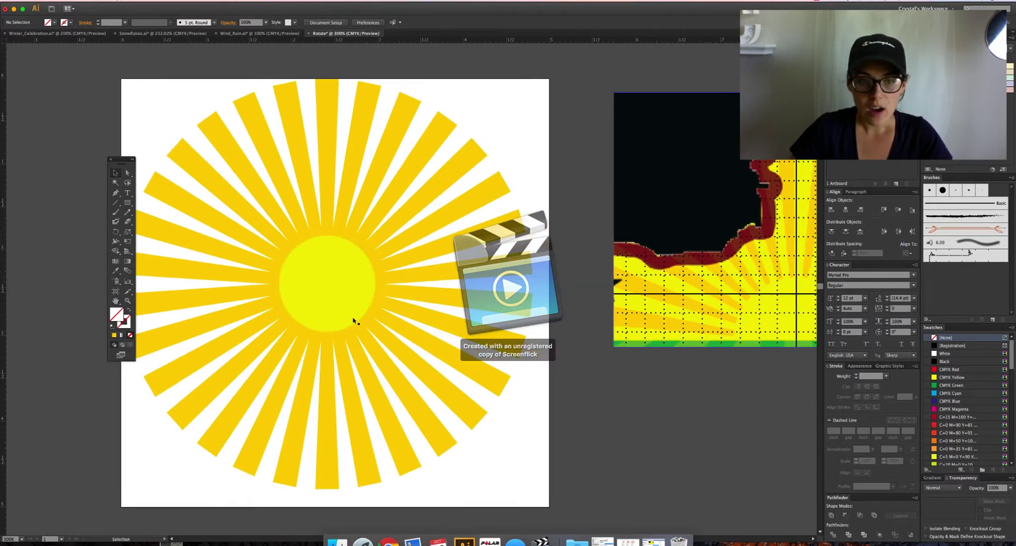
- Duplicate the sun circle in place, enlarge it over the whole sunburst, and send it behind the rays
drag(352, 320, 394, 315)
click(408, 280)
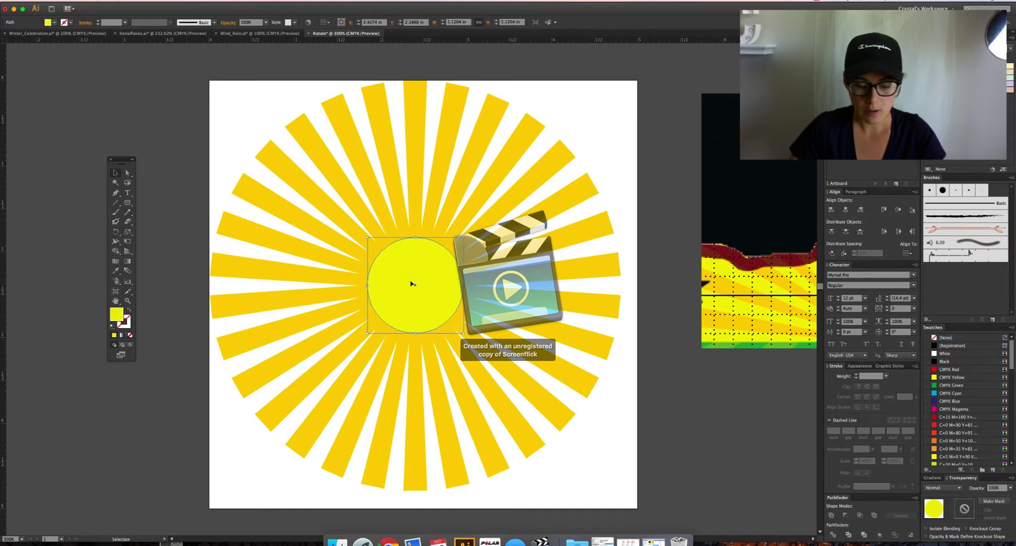
key(a)
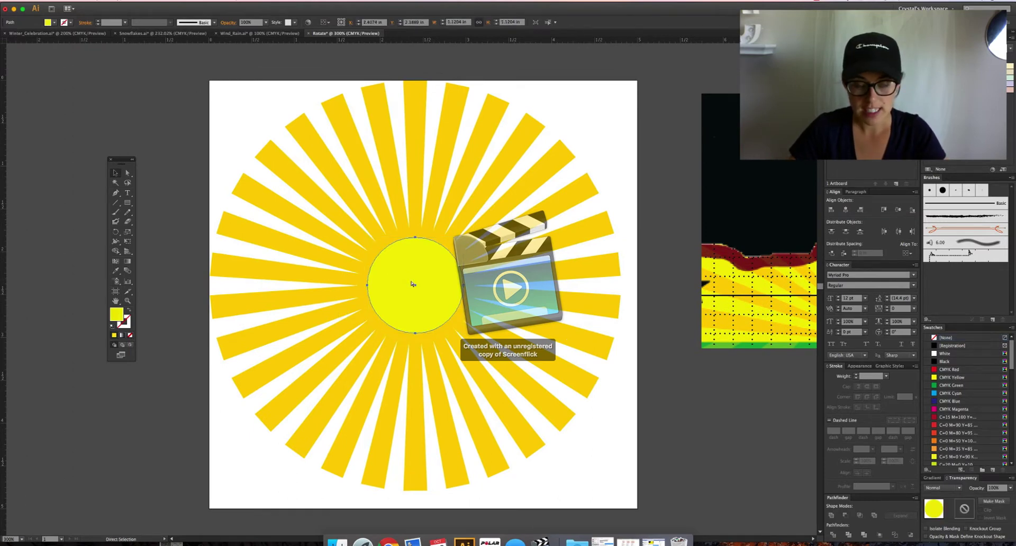
key(v)
key(a)
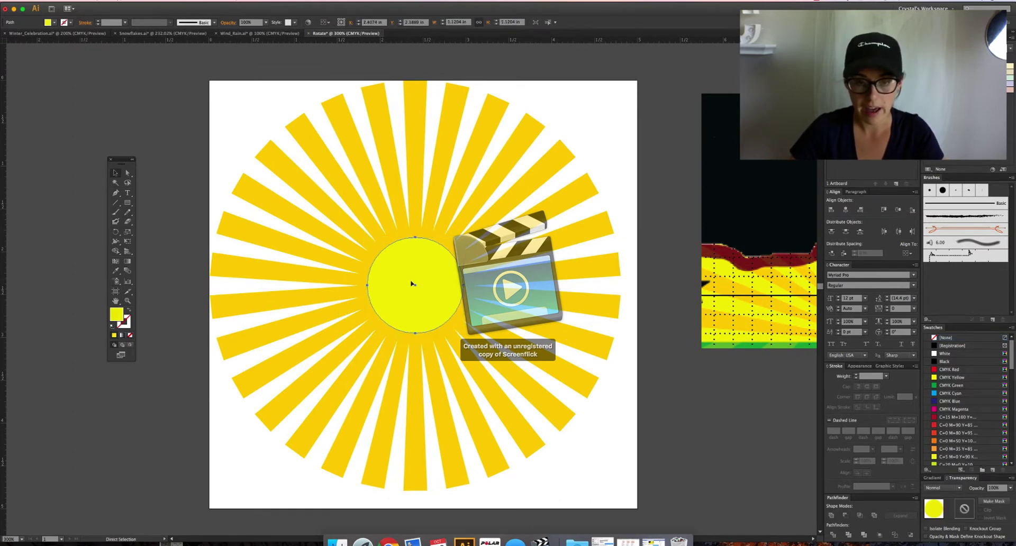
key(v)
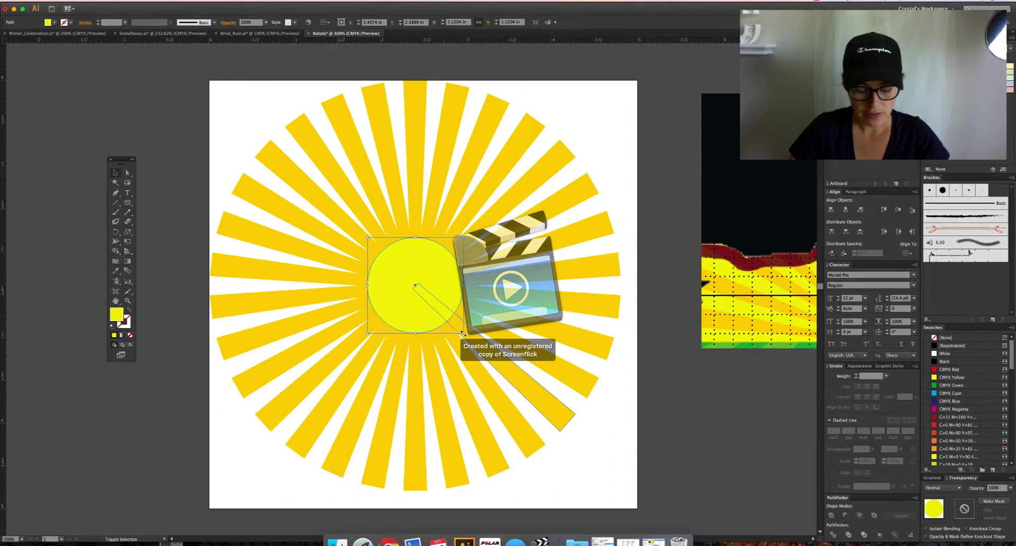
drag(462, 334, 639, 489)
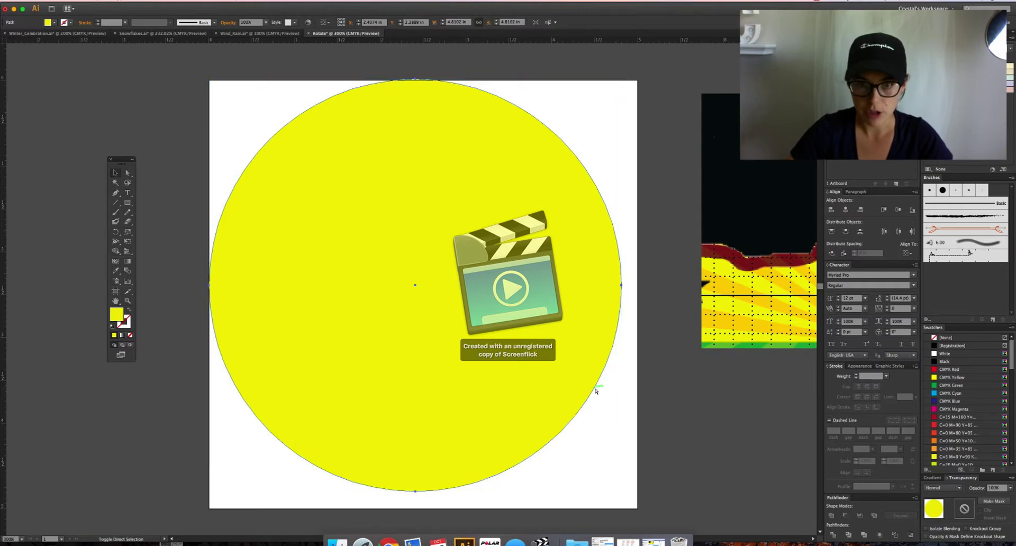
key(super+shift+bracketleft)
- Deselect the enlarged circle and pan across to compare the sun with the reference
click(643, 200)
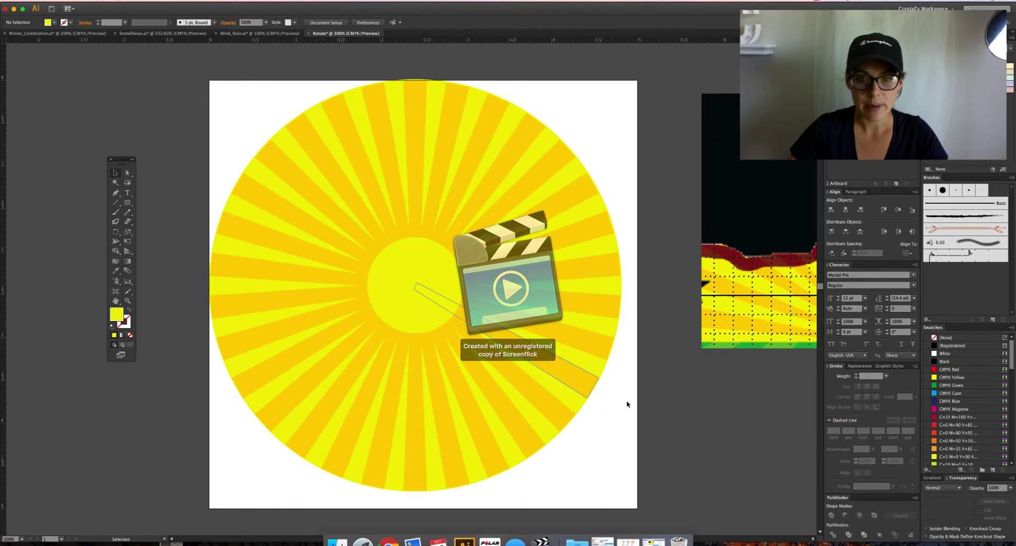
key(space)
drag(686, 390, 509, 376)
scroll(785, 224, right, 5)
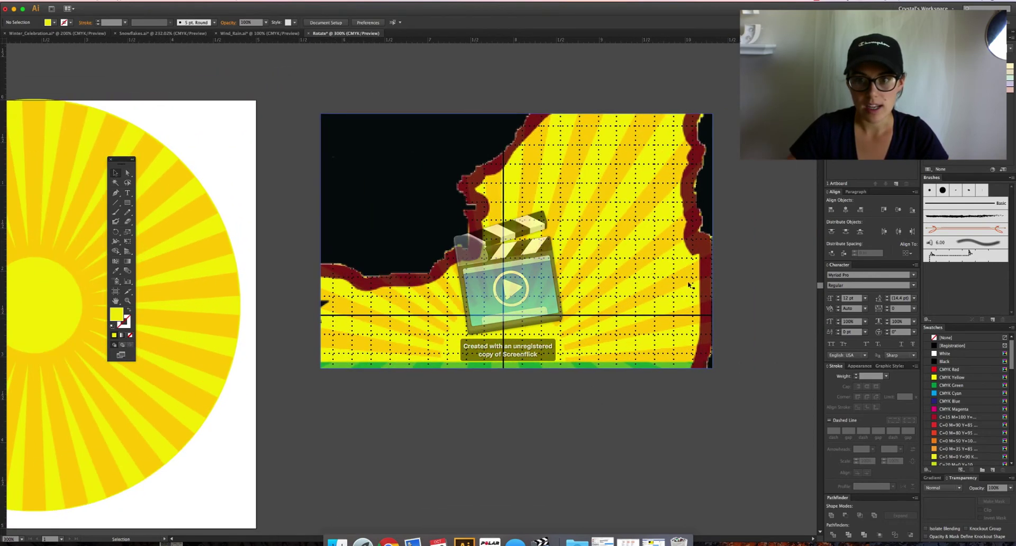
scroll(275, 311, left, 10)
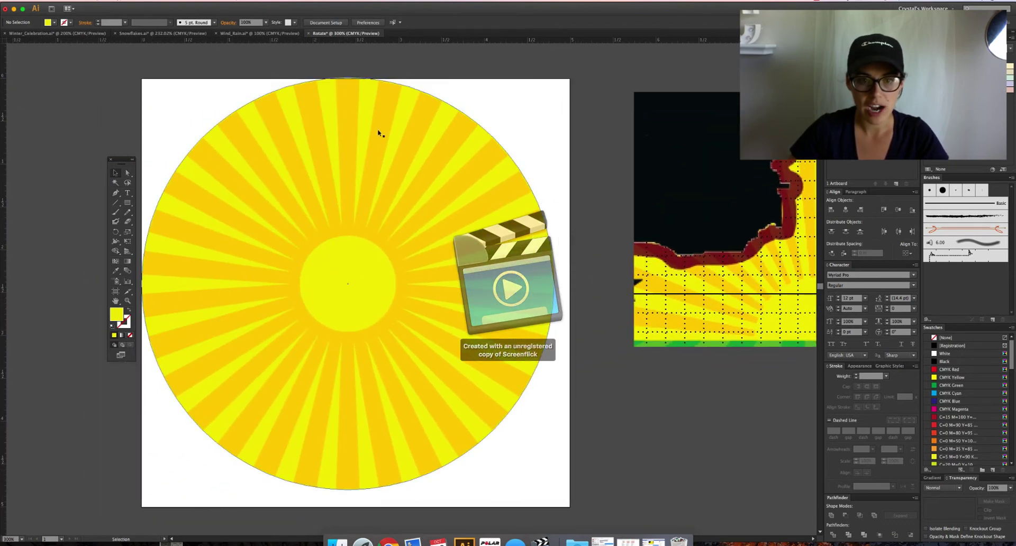
key(space)
drag(434, 268, 537, 259)
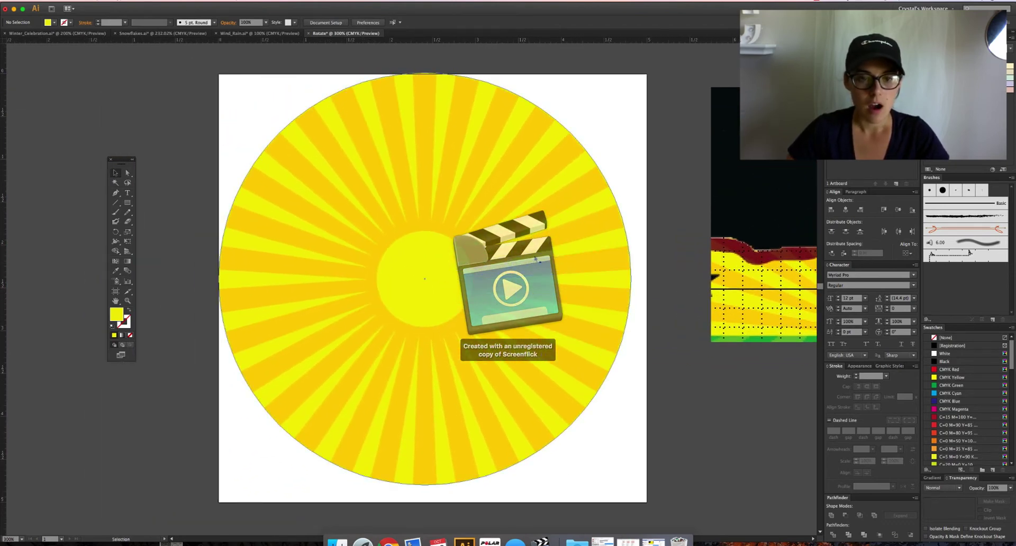
drag(465, 307, 500, 306)
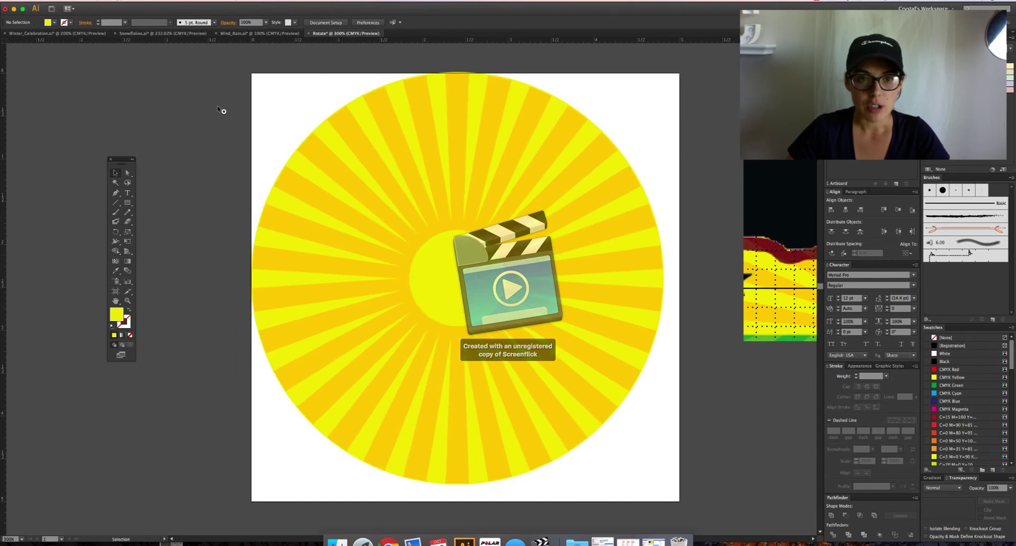
- Rotate all the rays slightly around the sun's centre, then deselect them
drag(222, 108, 662, 455)
key(r)
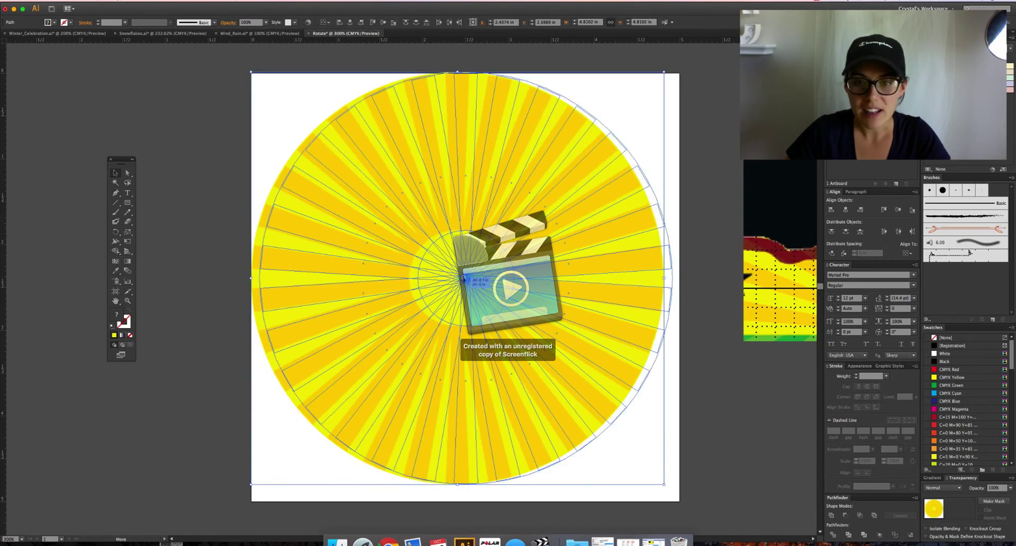
drag(416, 236, 573, 237)
key(super+shift+a)
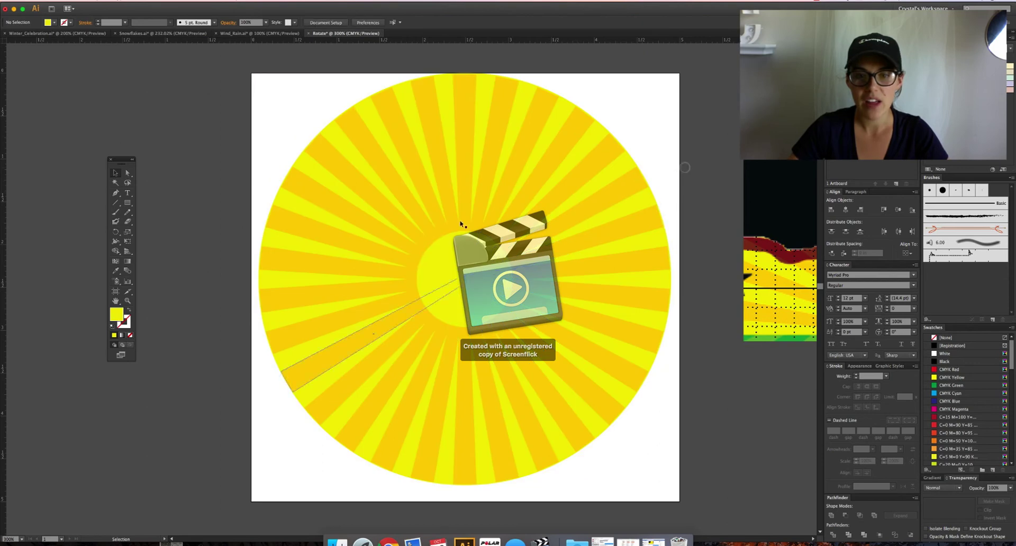